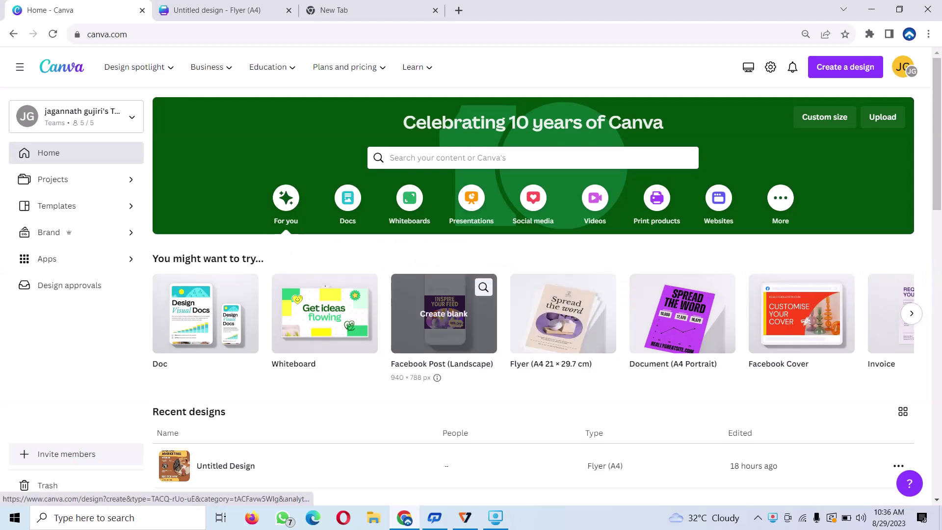
Create a blank Facebook Post (Landscape) design from the Canva home page.
scroll(443, 317, down, 2)
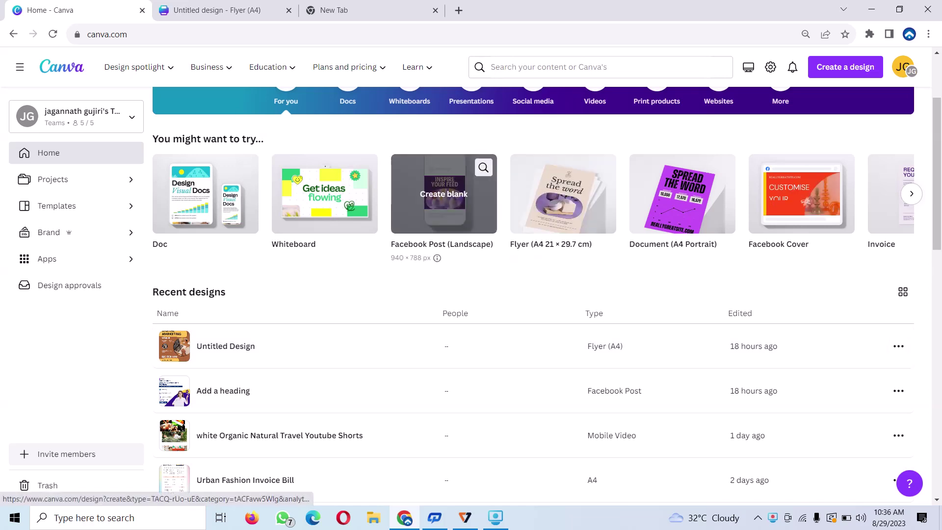
click(444, 193)
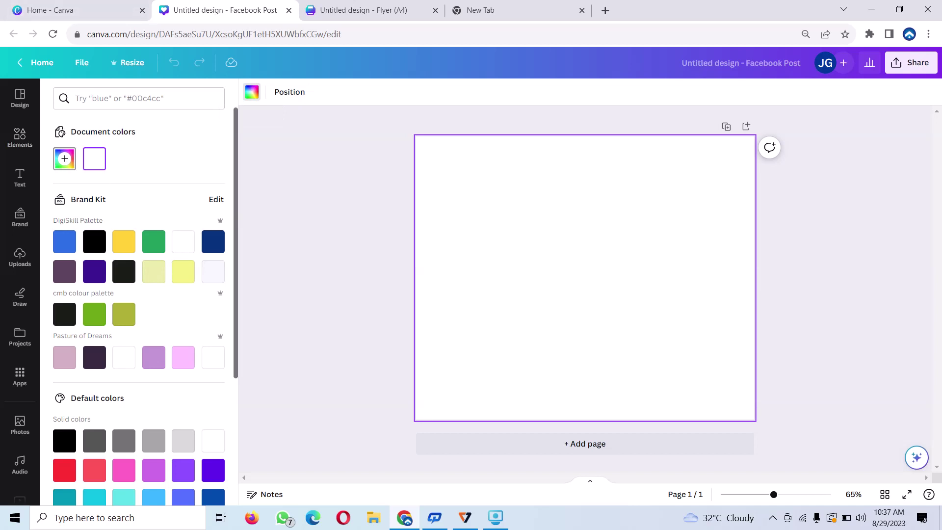
Fill the page background with the custom green #238207.
click(65, 159)
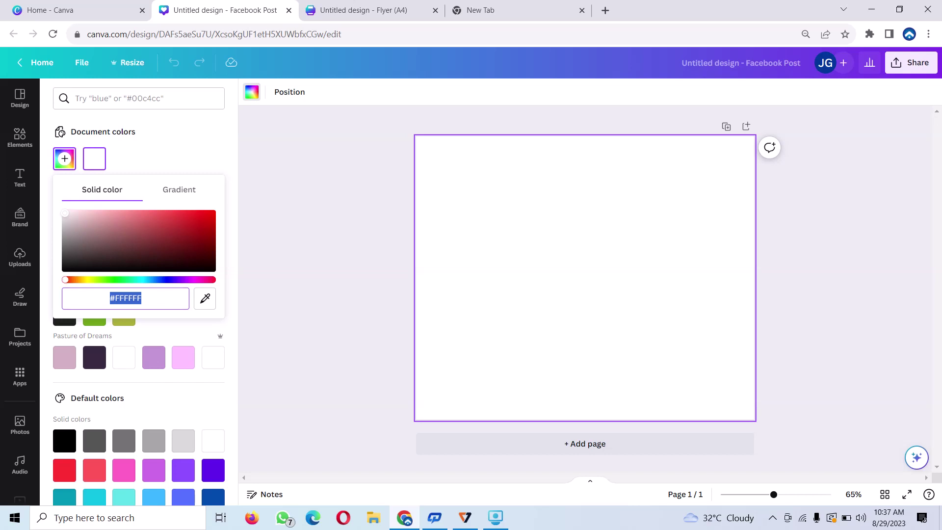
click(102, 280)
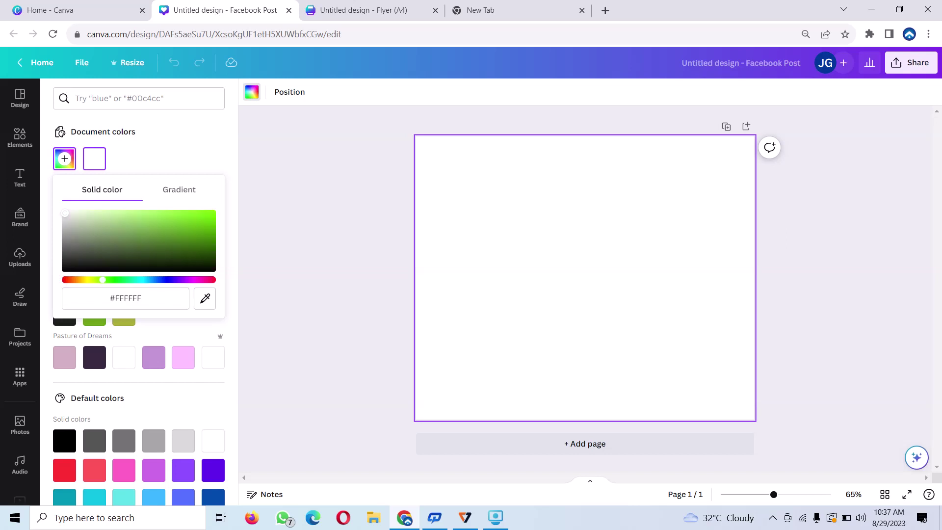
drag(103, 280, 108, 280)
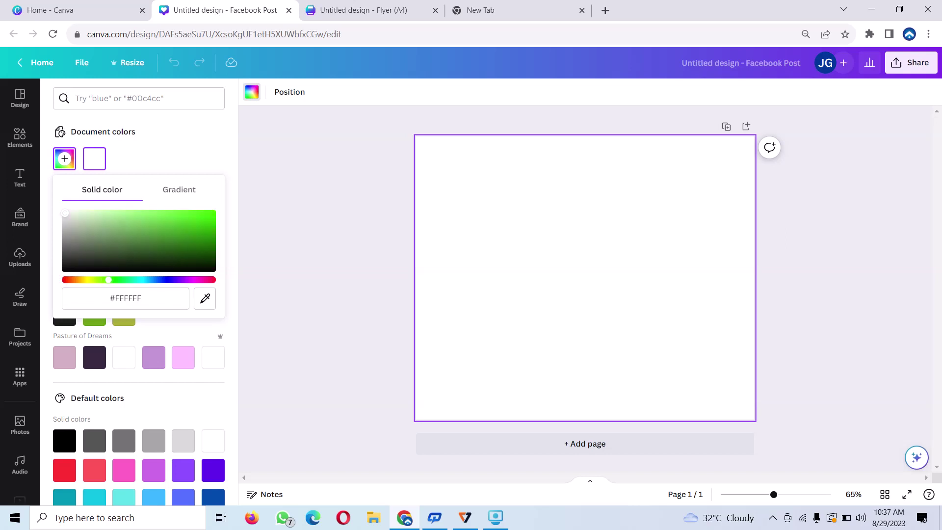
click(207, 240)
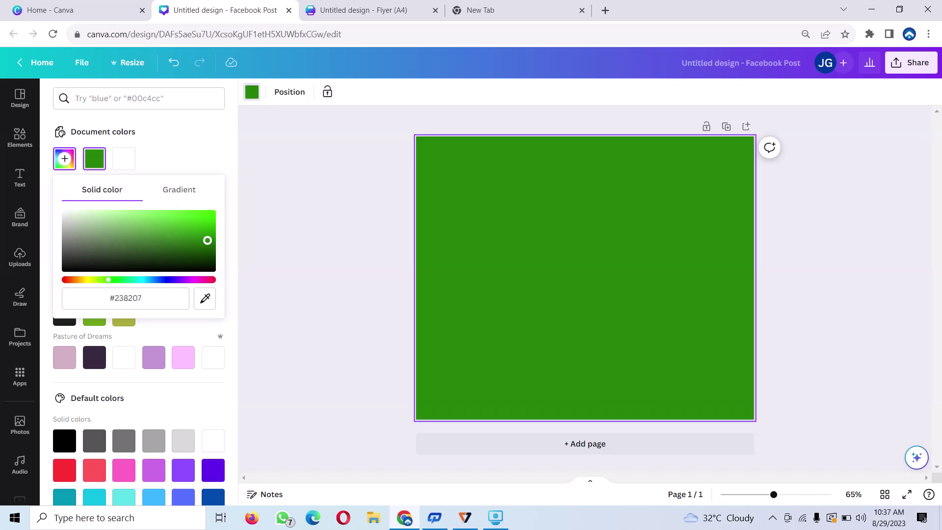
key(Escape)
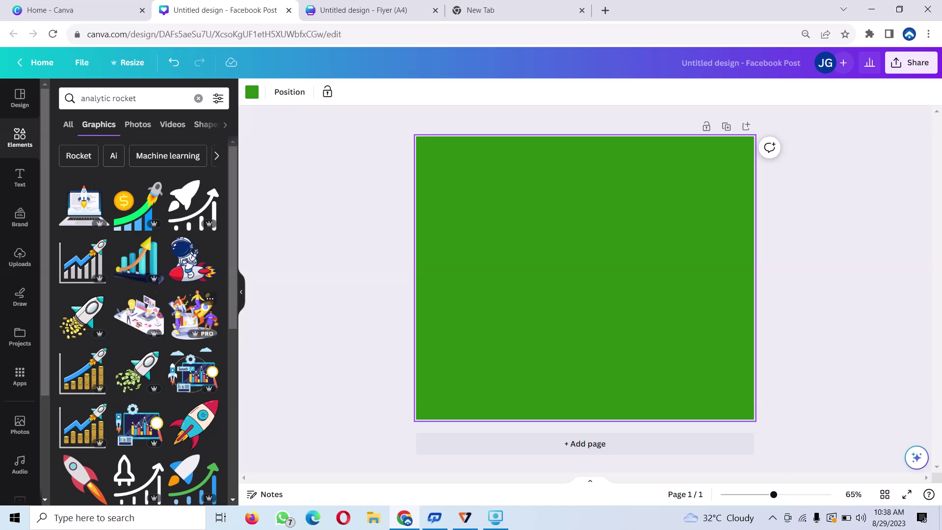
Add the analytic-rocket team illustration, shrink it and place it in the lower-right corner.
click(193, 314)
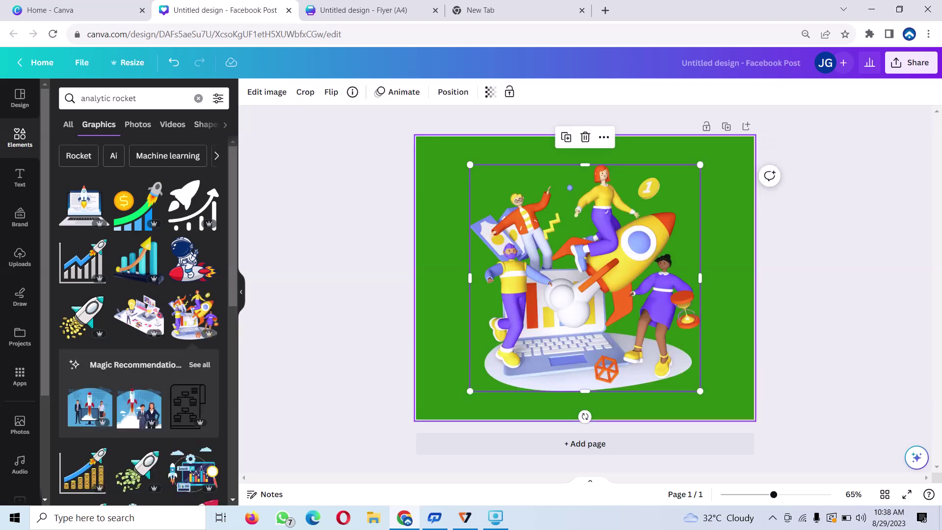
mouse_move(700, 165)
mouse_down()
mouse_move(525, 338)
mouse_move(567, 295)
mouse_up()
mouse_move(517, 342)
mouse_down()
mouse_move(766, 290)
mouse_move(676, 328)
mouse_move(684, 341)
mouse_up()
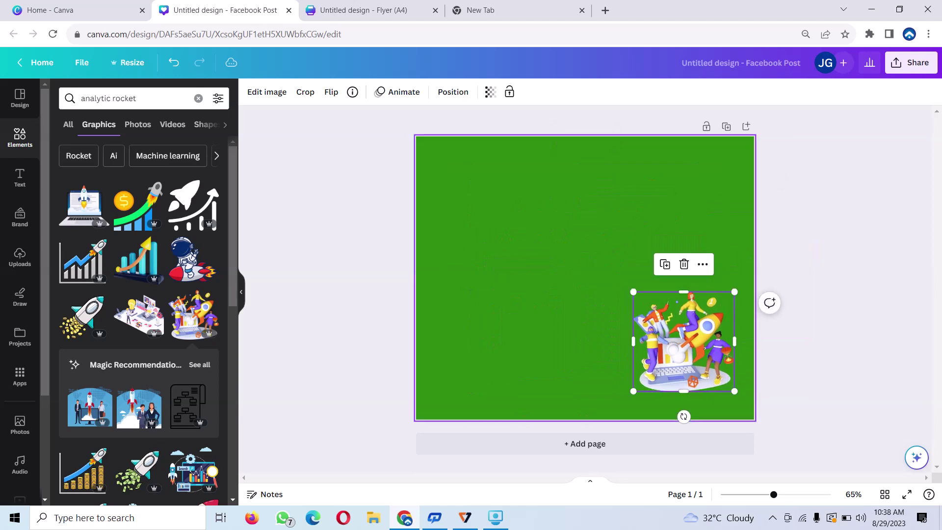
key(Escape)
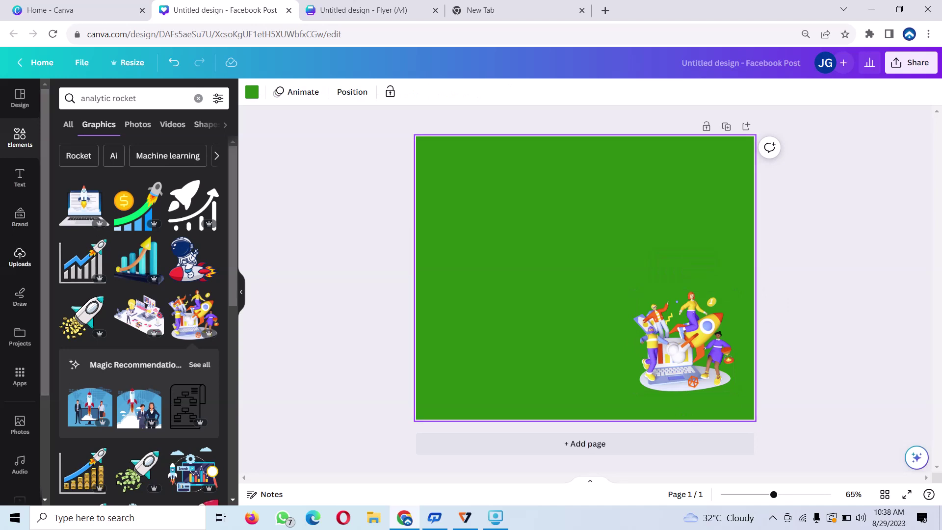
click(20, 257)
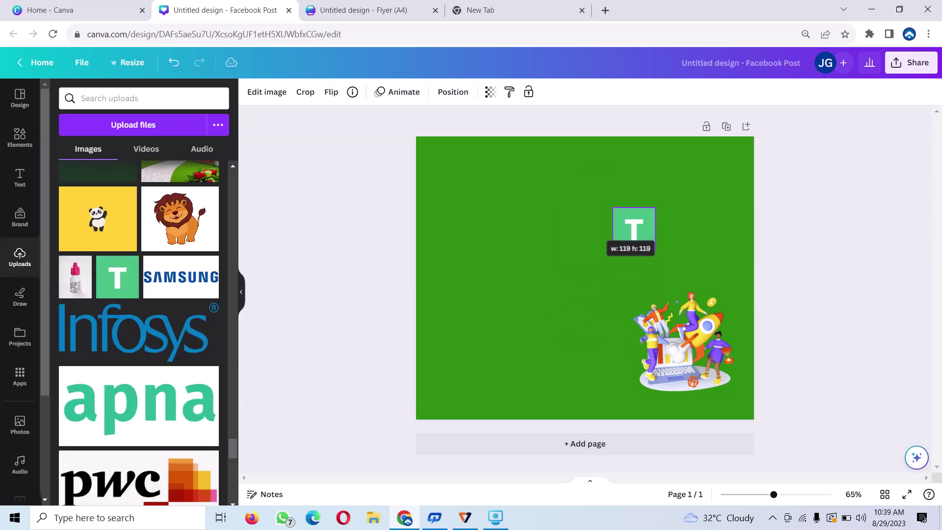
Place the uploaded T logo at small size in the top-right corner, above the rocket.
drag(613, 250, 617, 246)
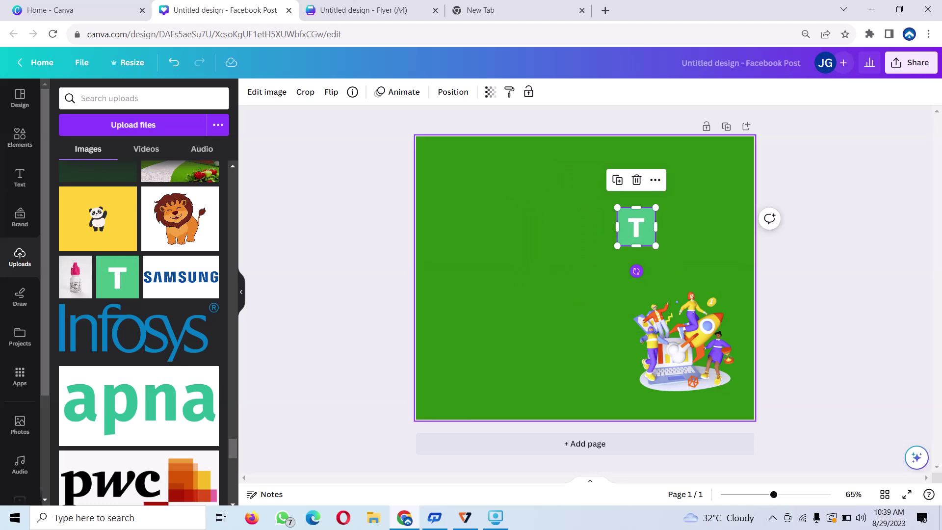
drag(636, 226, 660, 162)
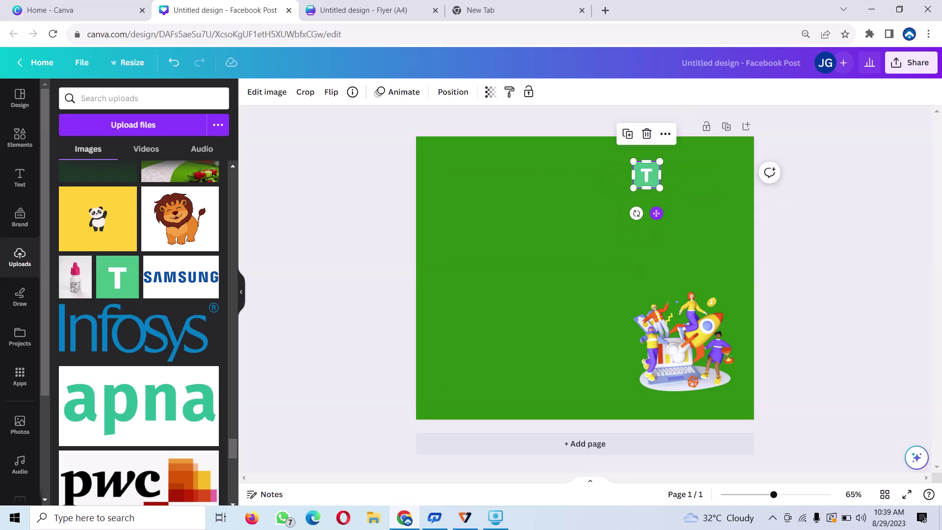
mouse_move(656, 213)
mouse_down()
mouse_move(664, 203)
mouse_move(695, 210)
mouse_up()
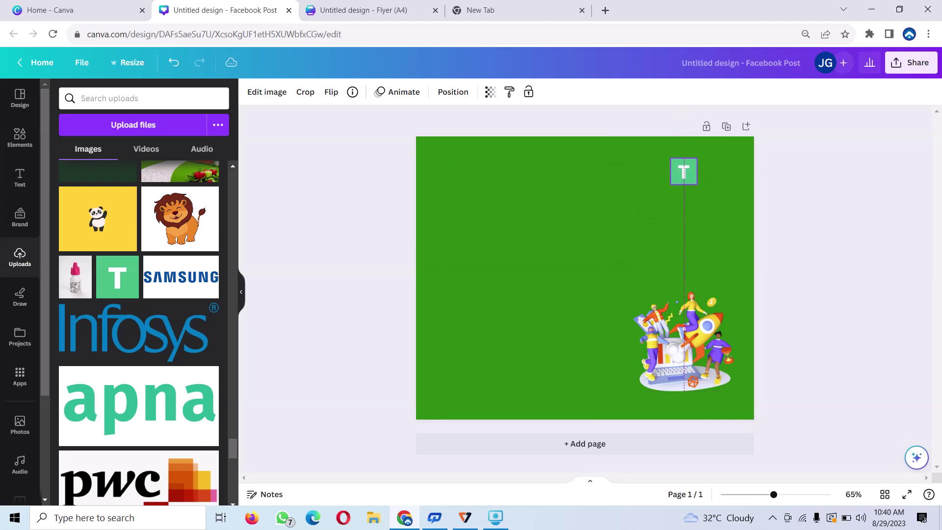
click(638, 245)
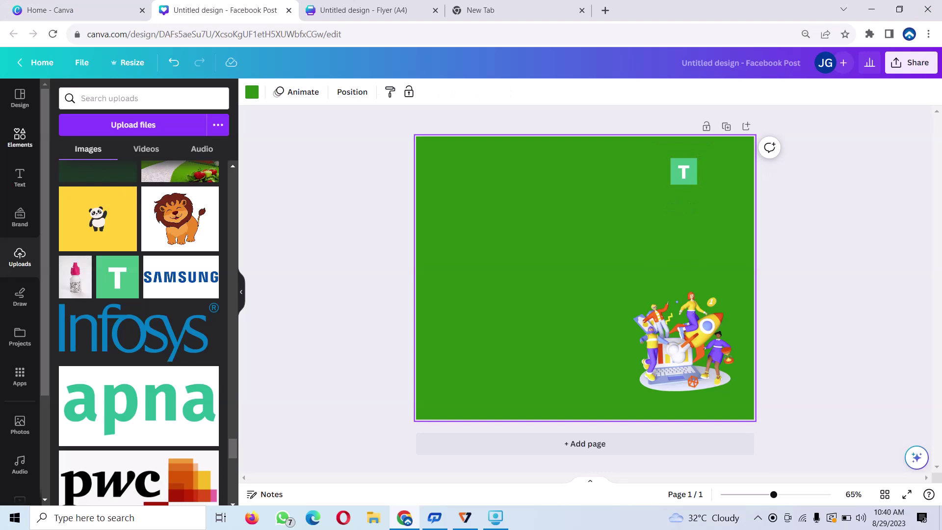
click(20, 137)
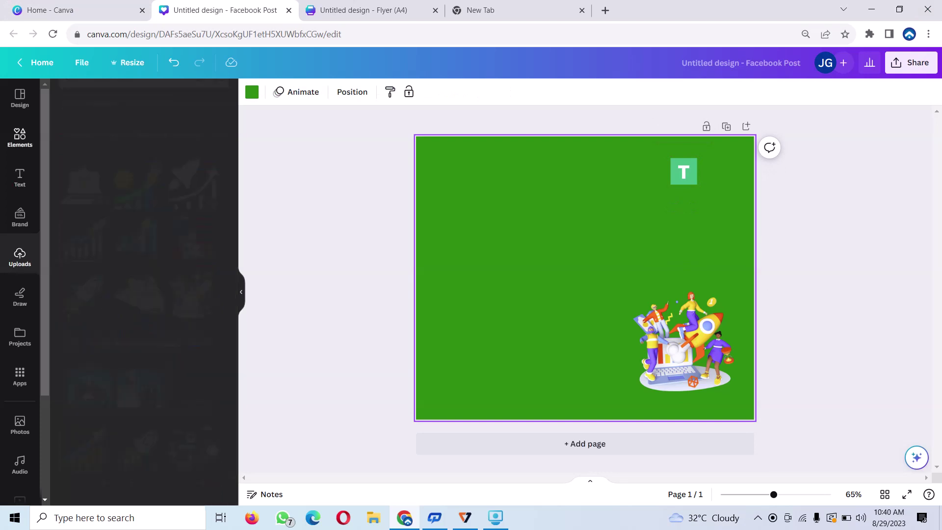
Add a 'Data Analytics' heading and set its font to League Spartan.
click(20, 178)
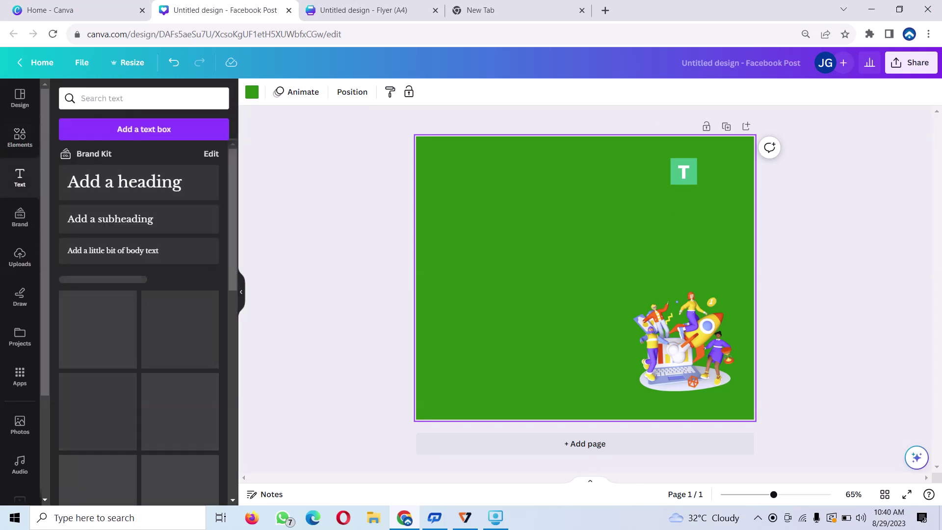
click(124, 181)
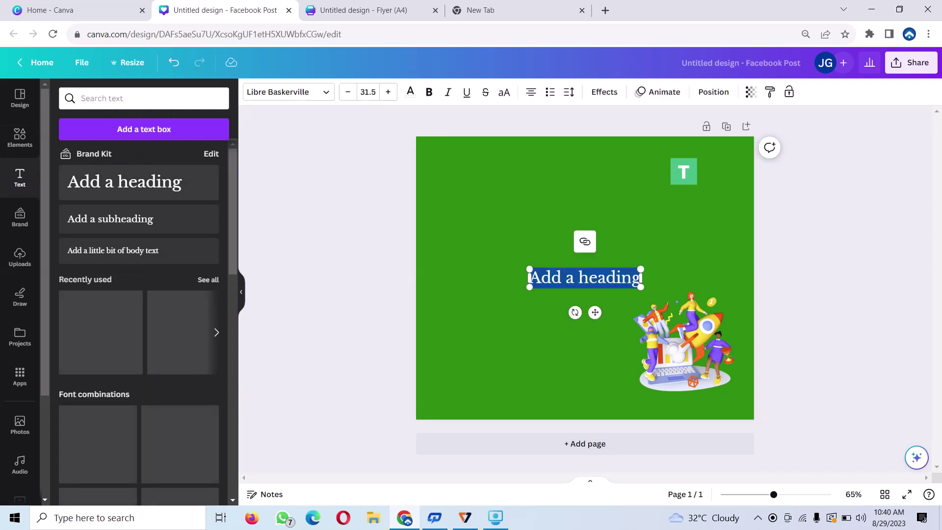
text(Data Analytics)
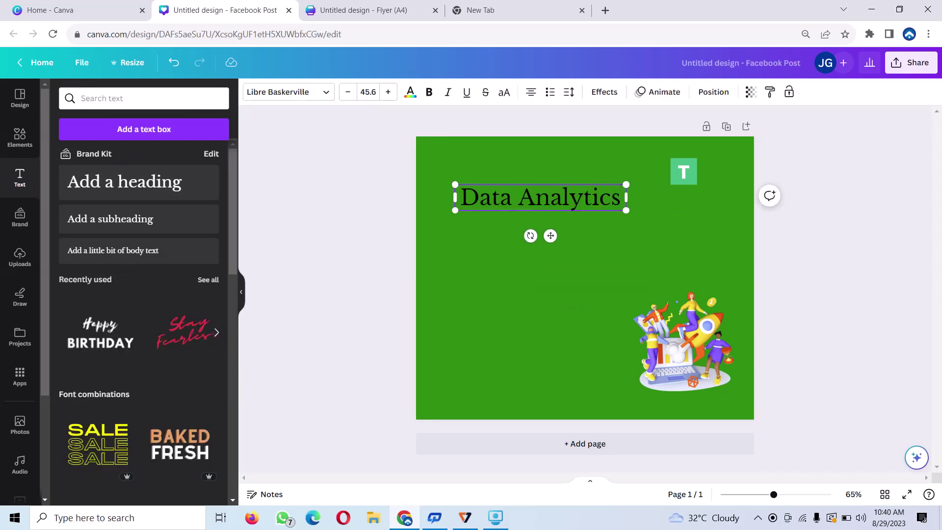
key(shift+Left)
key(shift+Left)
key(shift+Left)
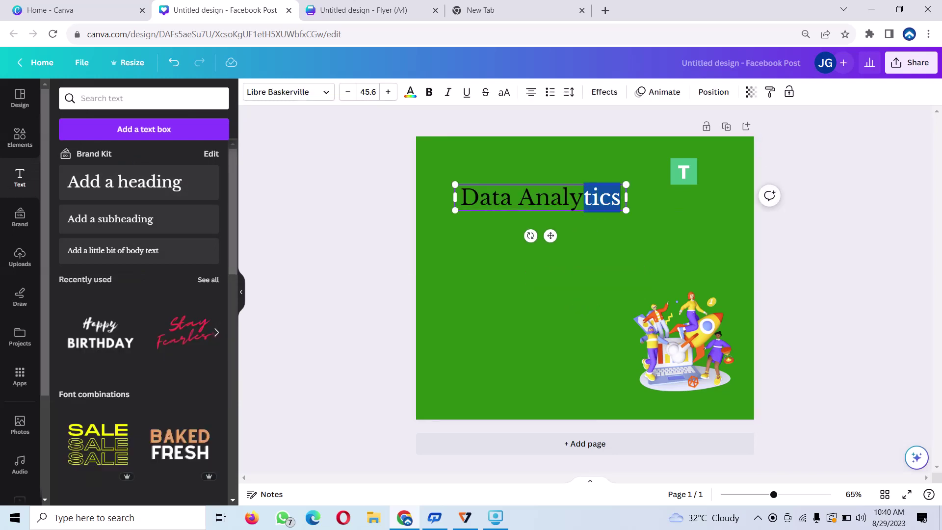
key(shift+Left)
key(shift+Left)
key(shift+Left)
key(shift+Left)
key(shift+Left)
key(shift+Left)
key(shift+Left)
key(shift+Left)
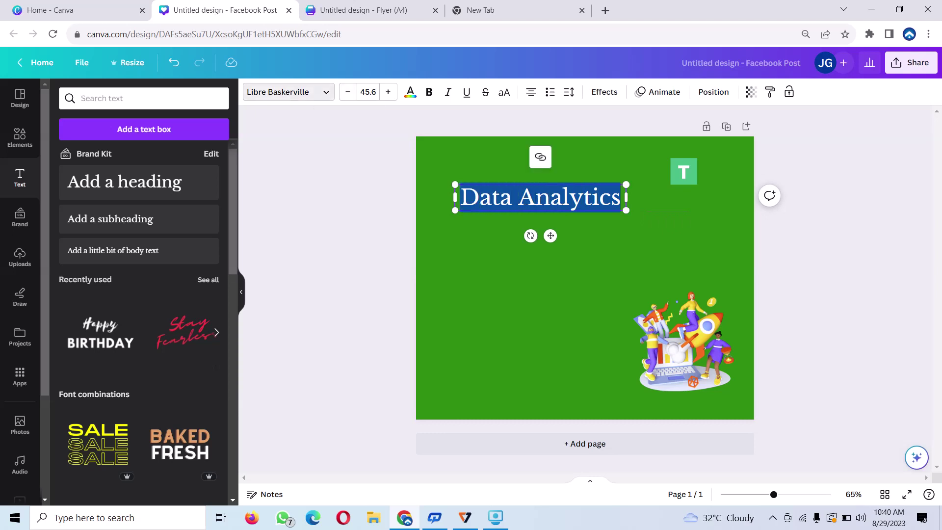
click(289, 92)
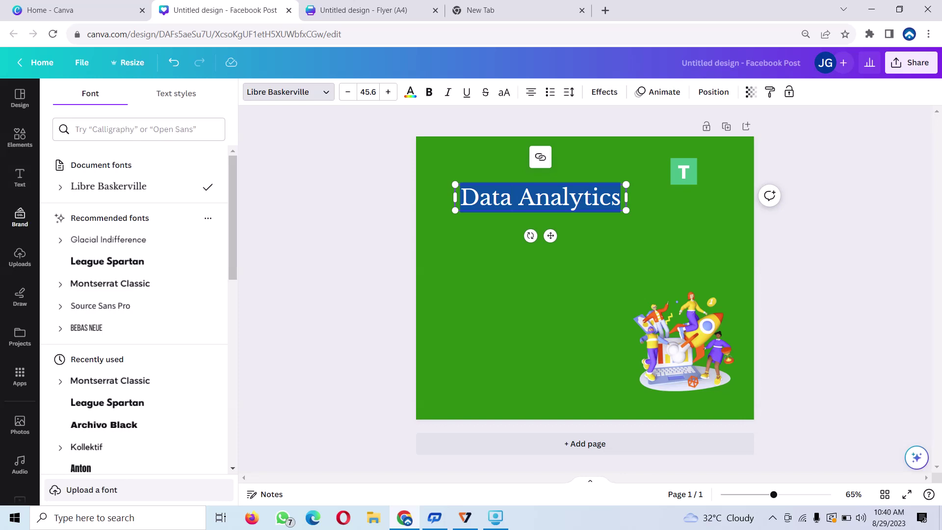
click(107, 239)
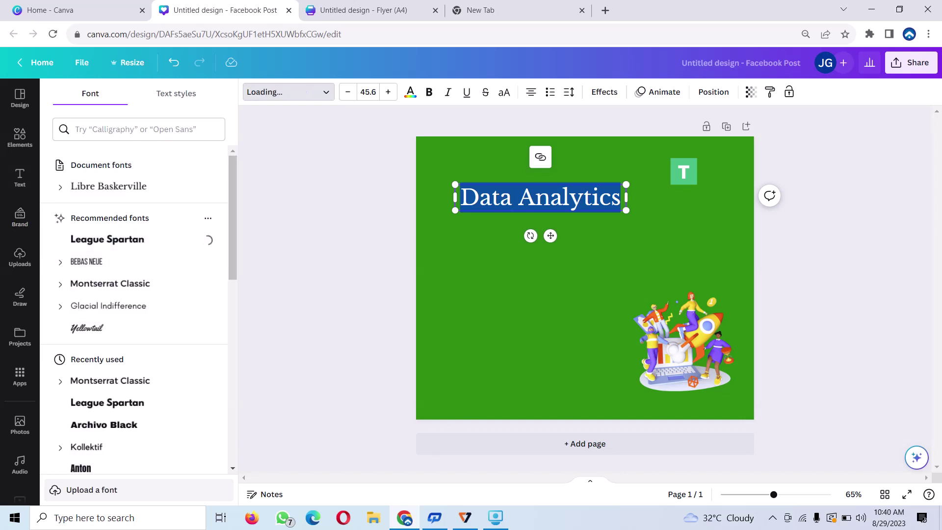
Make the heading white and nudge it slightly down and left.
click(410, 92)
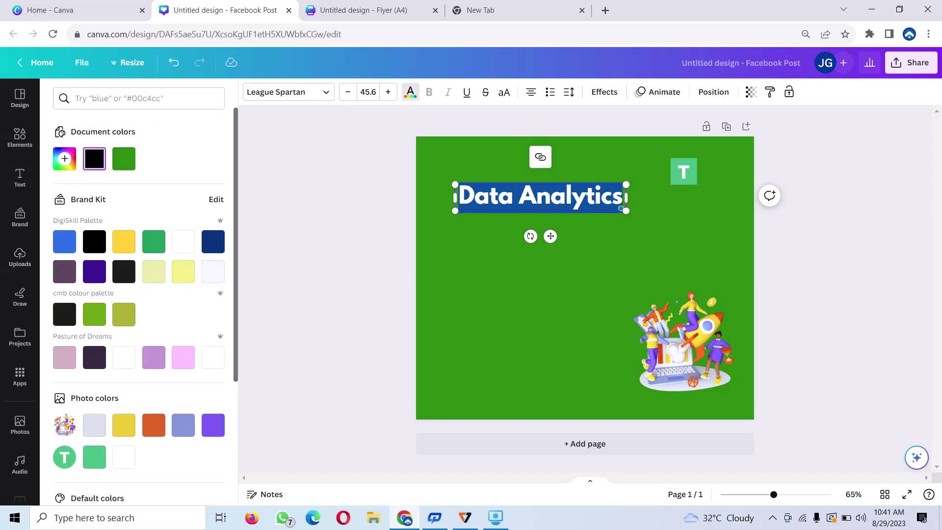
click(183, 241)
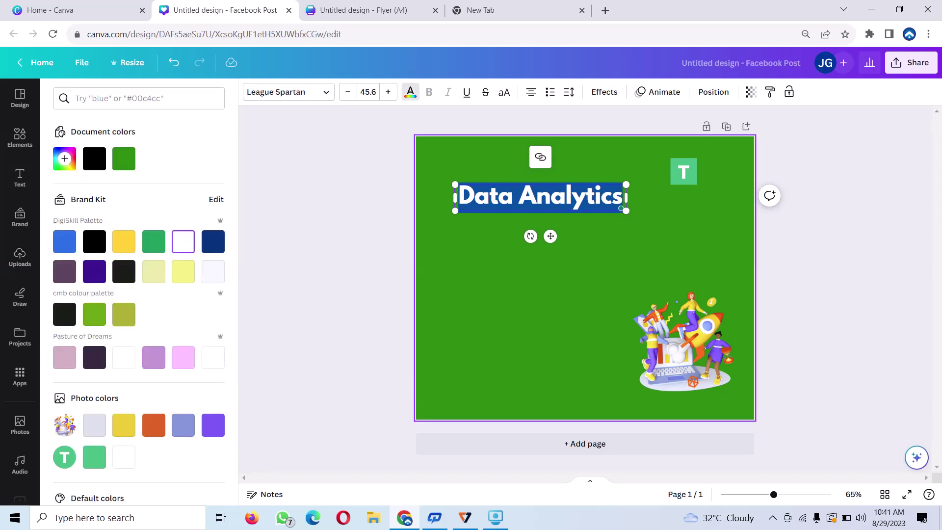
key(Escape)
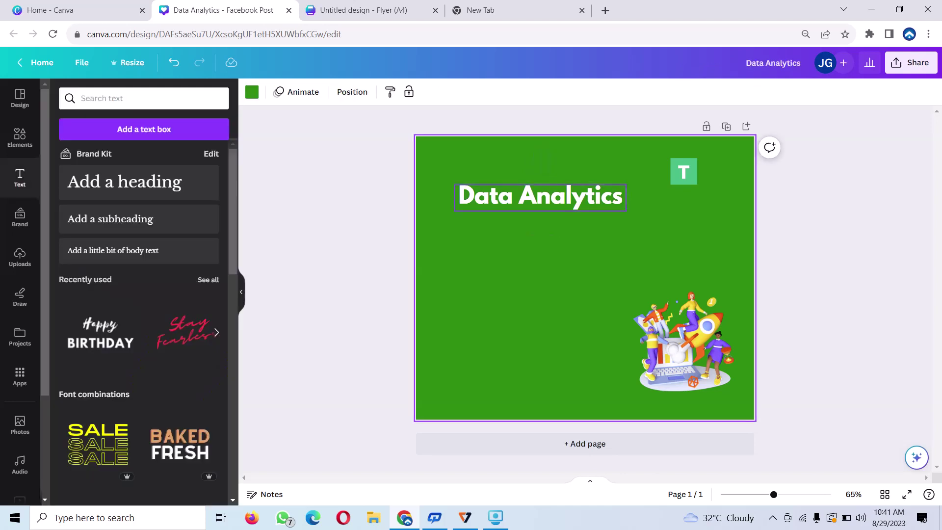
drag(540, 196, 536, 201)
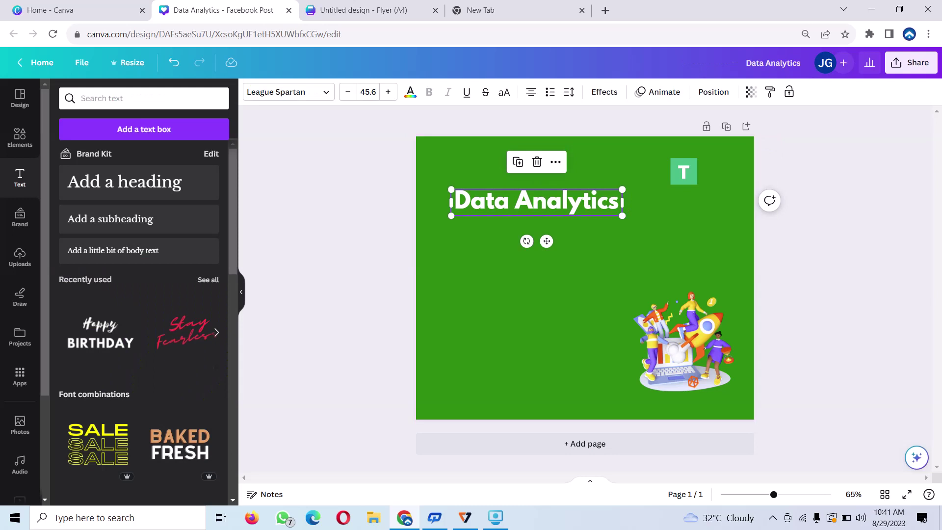
key(Escape)
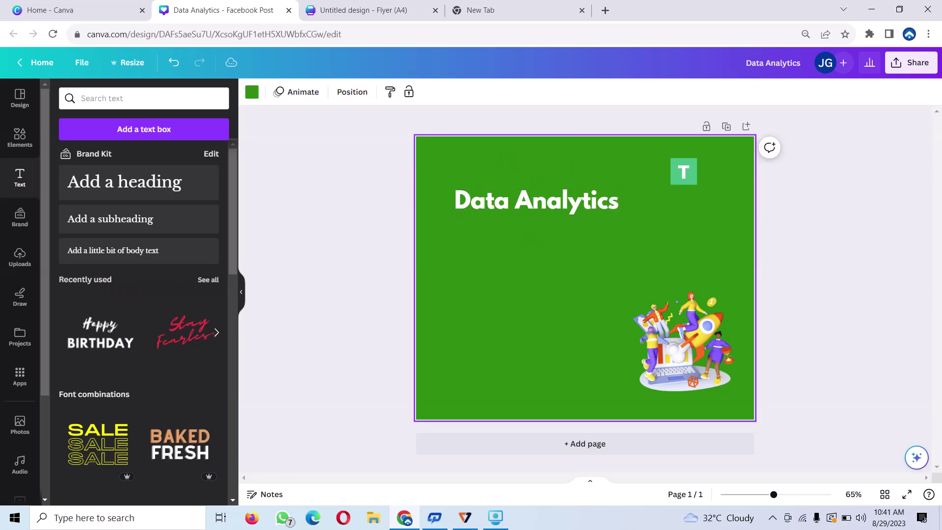
Duplicate the heading as the subheading 'Upgrade your skills and land your dream Job' in yellow.
click(536, 201)
click(523, 168)
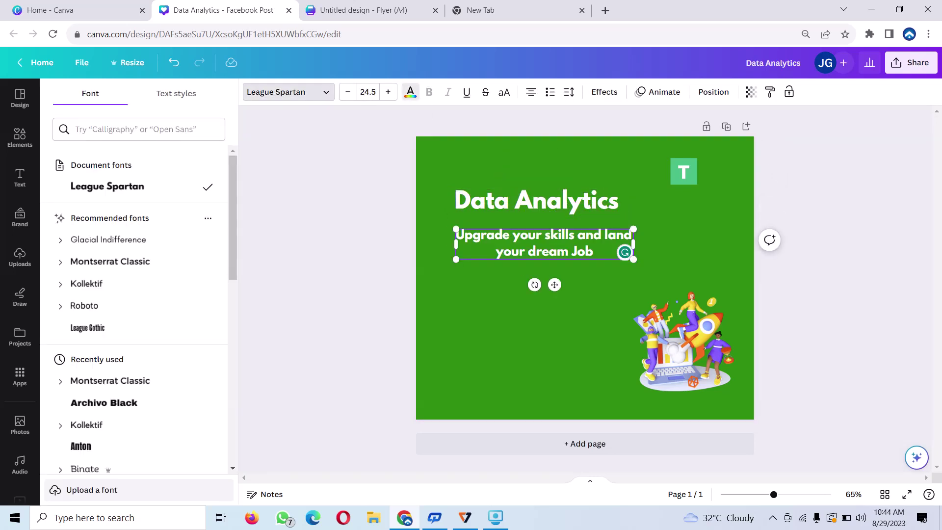
click(411, 91)
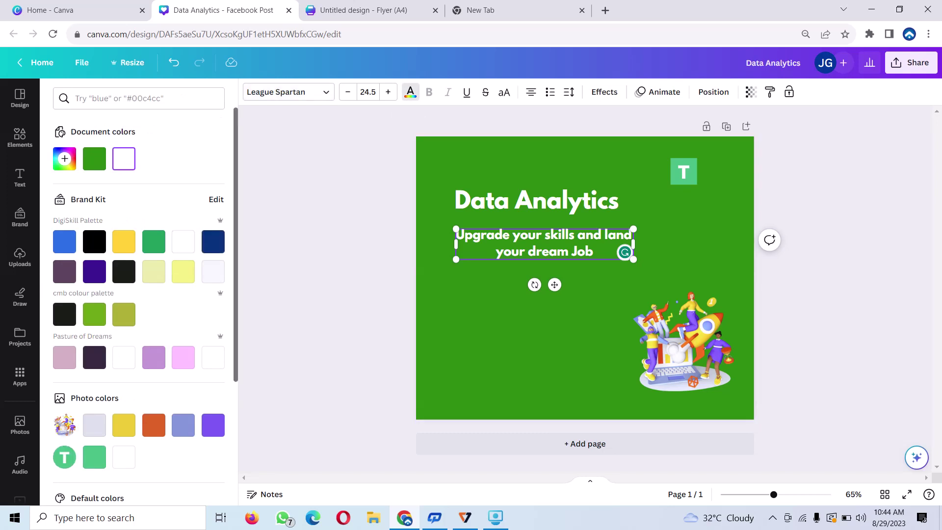
click(124, 241)
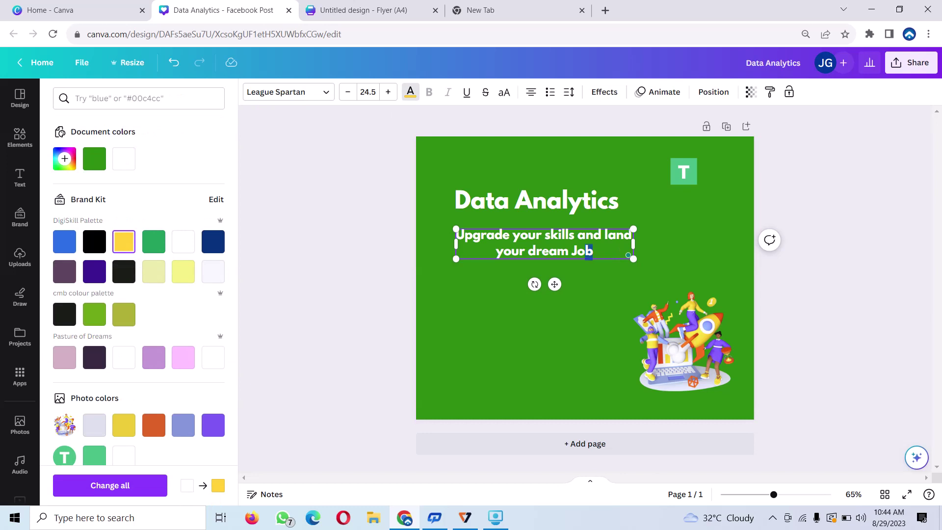
key(shift+Left)
key(shift+Left)
key(shift+Left)
key(shift+Left)
key(shift+Left)
key(shift+Left)
key(ctrl+a)
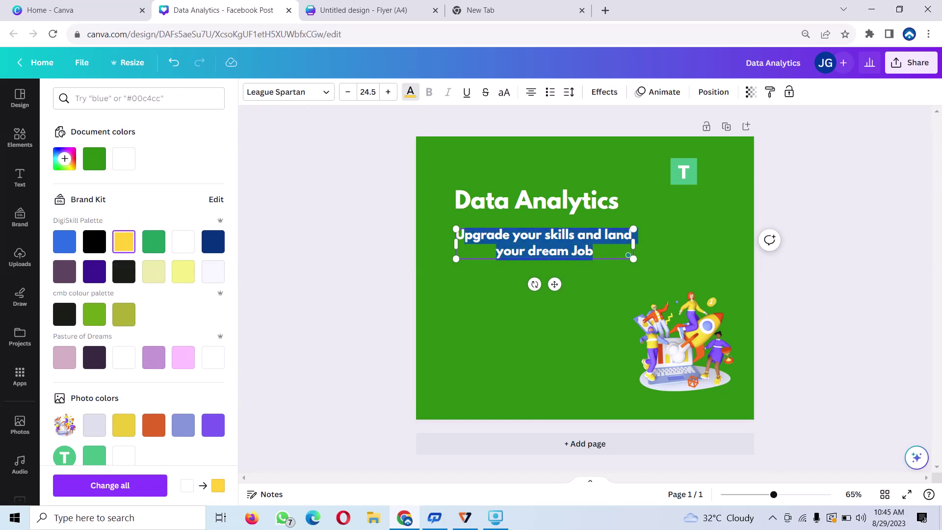
click(124, 241)
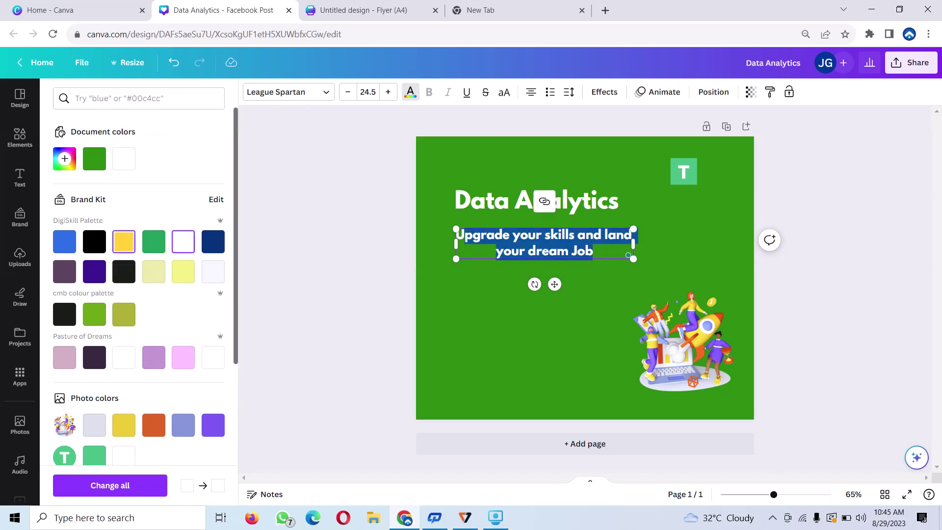
key(Escape)
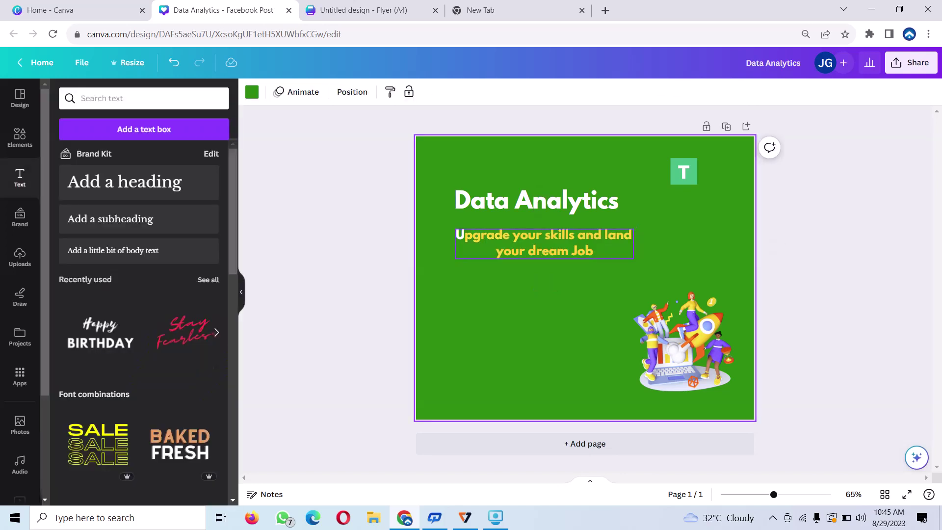
click(545, 243)
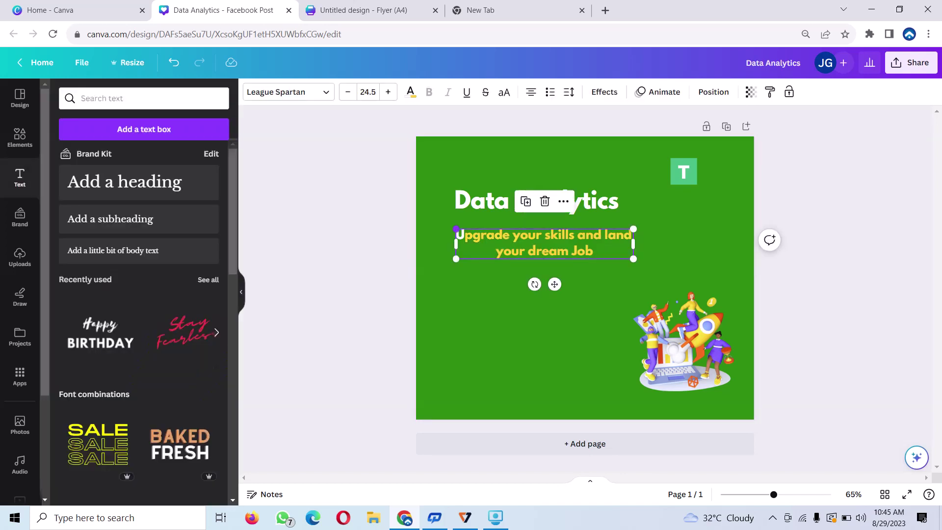
Shrink the subheading slightly and flatten a square into a thin navy bar beneath it.
drag(456, 229, 473, 237)
key(Escape)
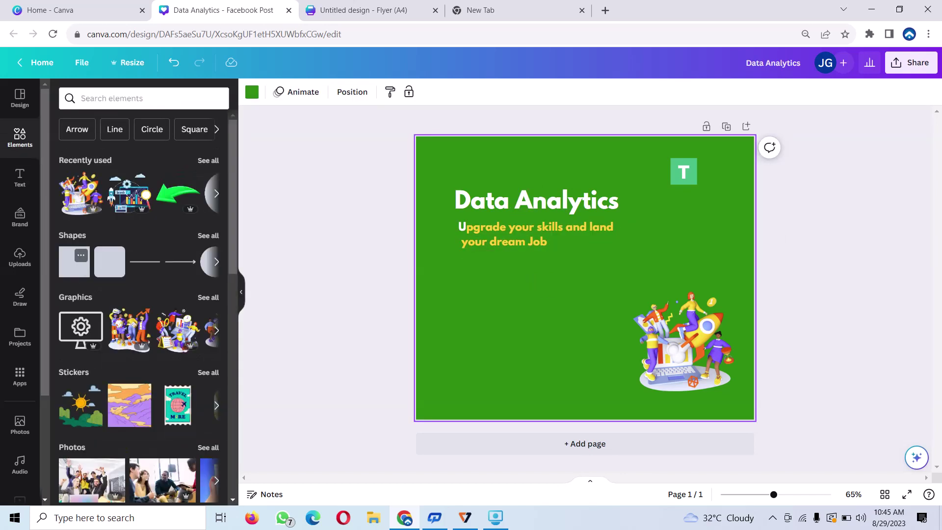
click(74, 261)
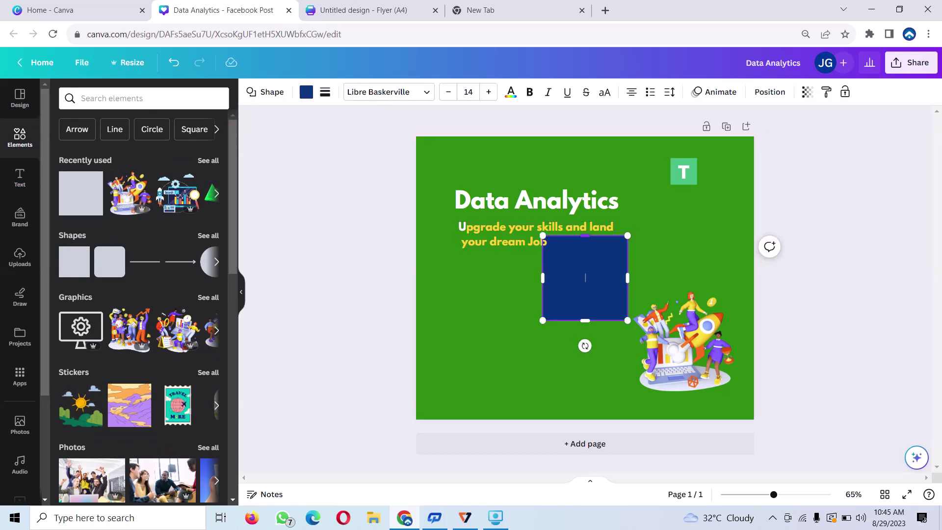
drag(584, 236, 585, 296)
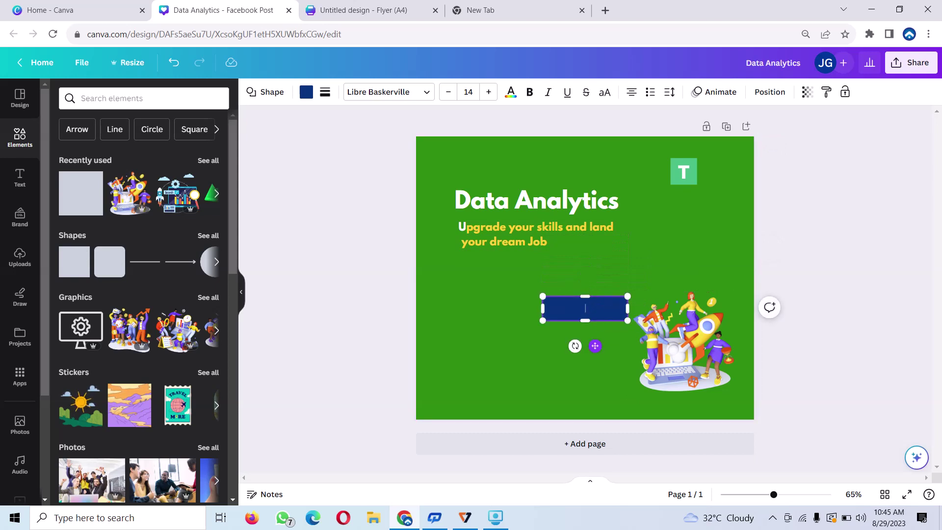
drag(585, 308, 501, 259)
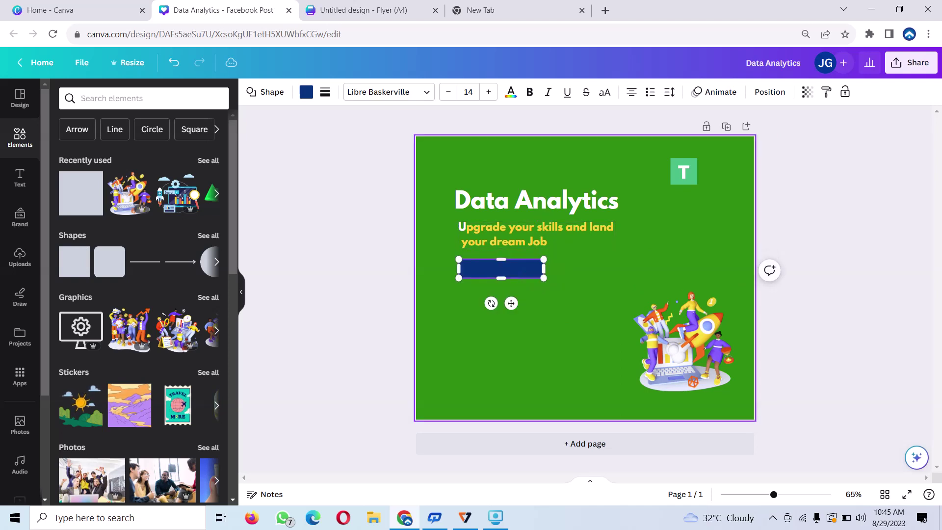
drag(511, 303, 511, 299)
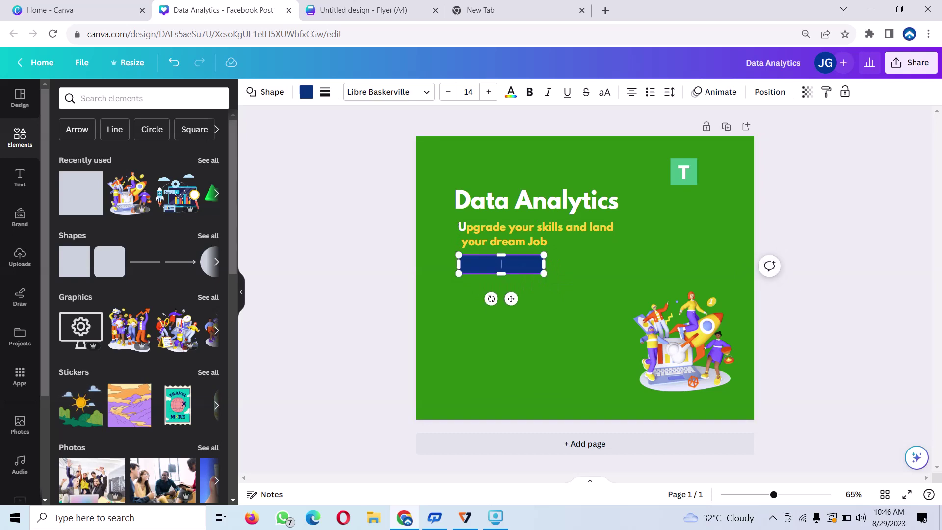
Recolour the bar light green and widen it to the right.
click(307, 92)
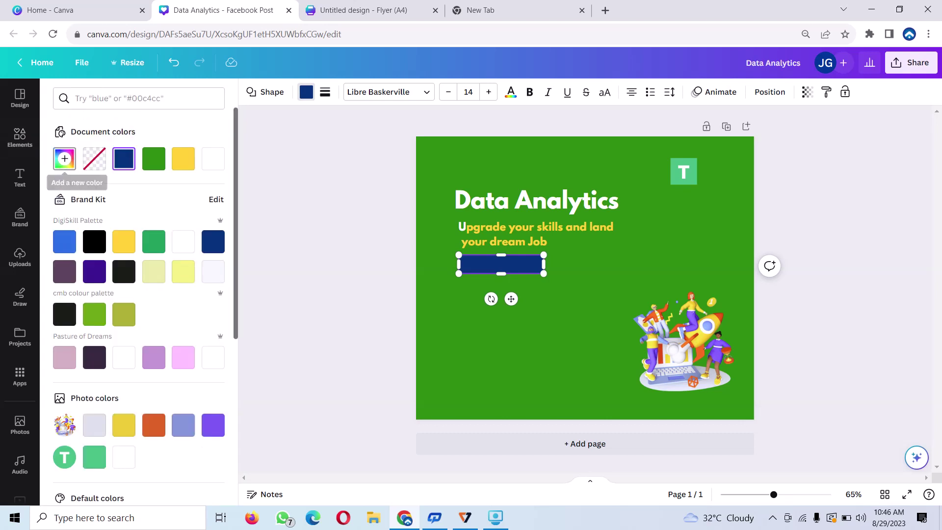
click(95, 314)
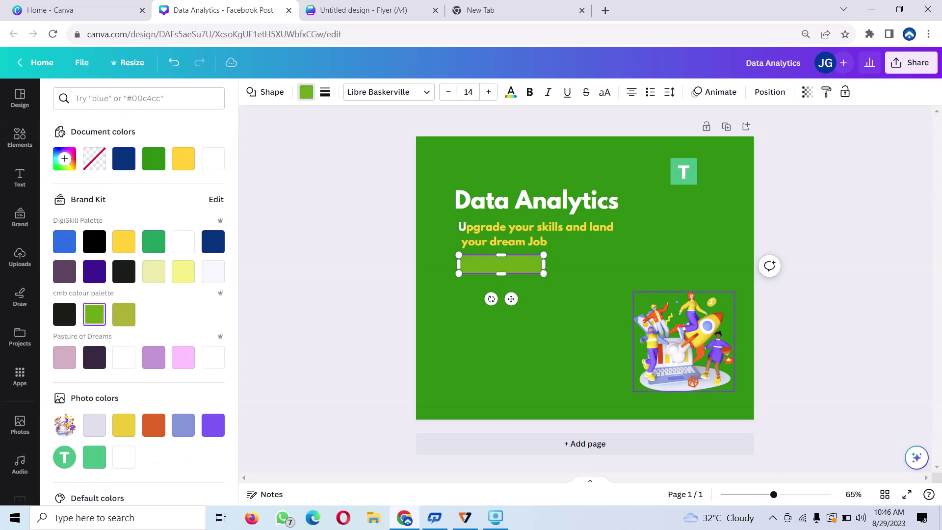
drag(544, 264, 573, 264)
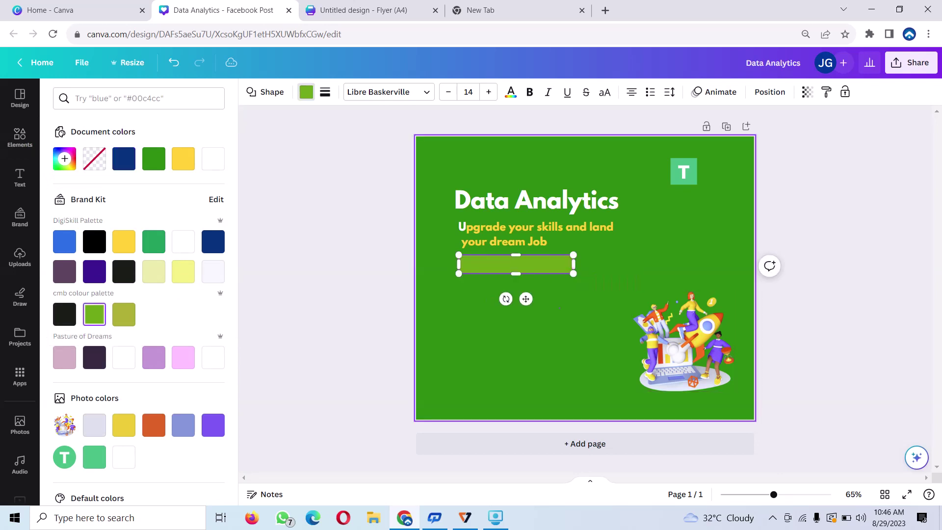
key(Escape)
click(511, 268)
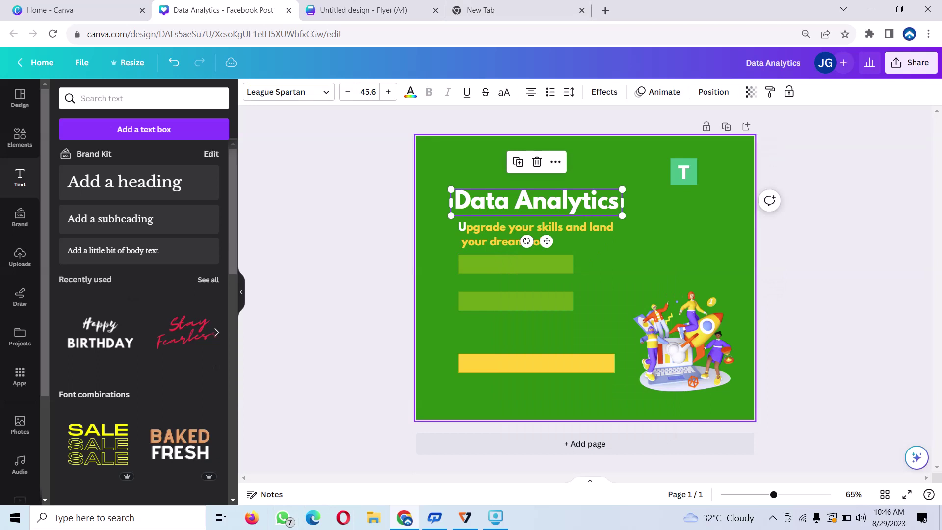
Duplicate the Data Analytics heading, shrink the copy to size 23 and place it on the first green bar.
click(517, 162)
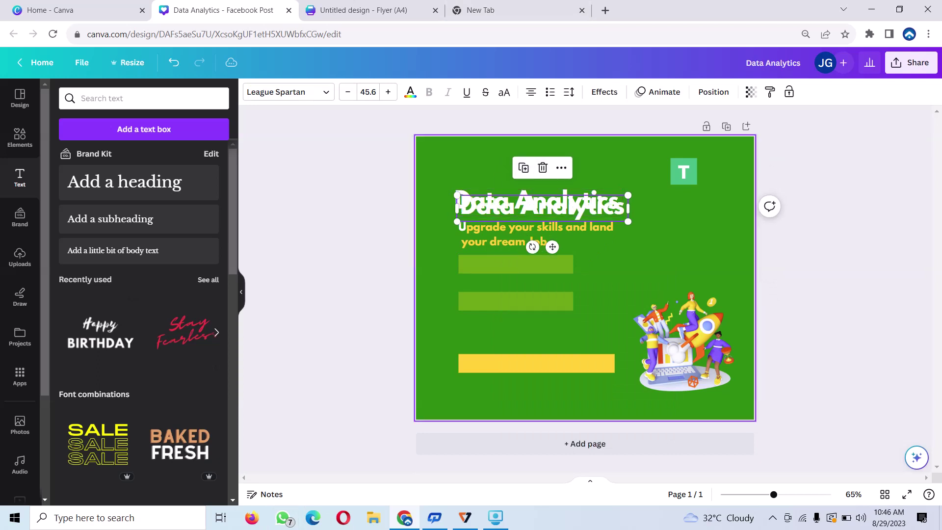
drag(542, 208, 591, 285)
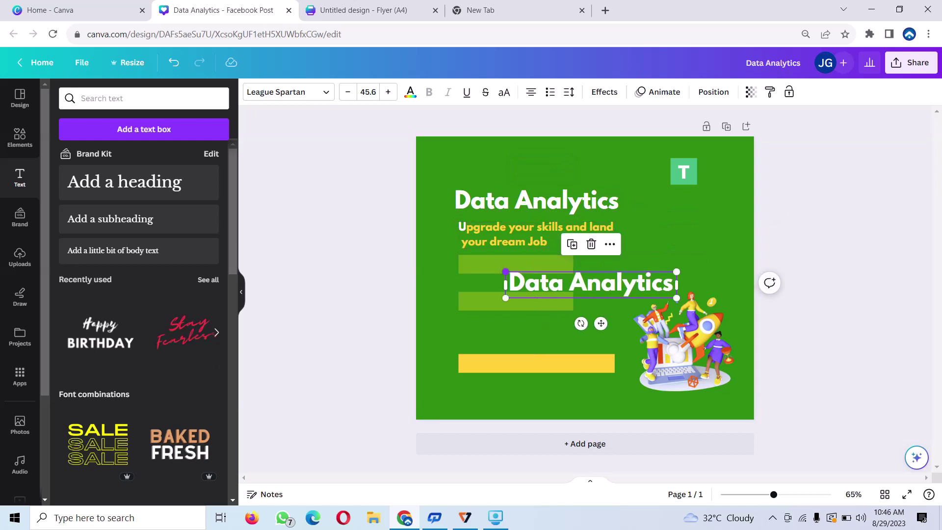
drag(505, 272, 590, 285)
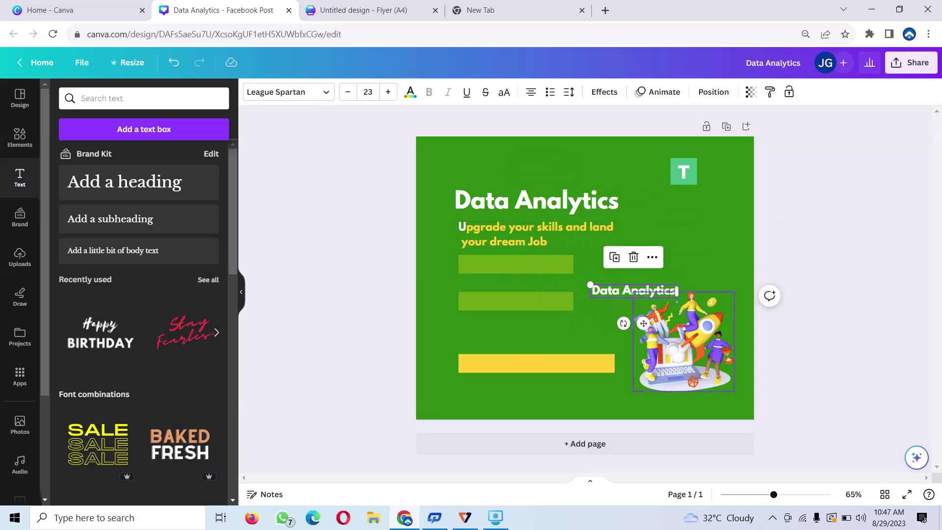
drag(644, 323, 511, 303)
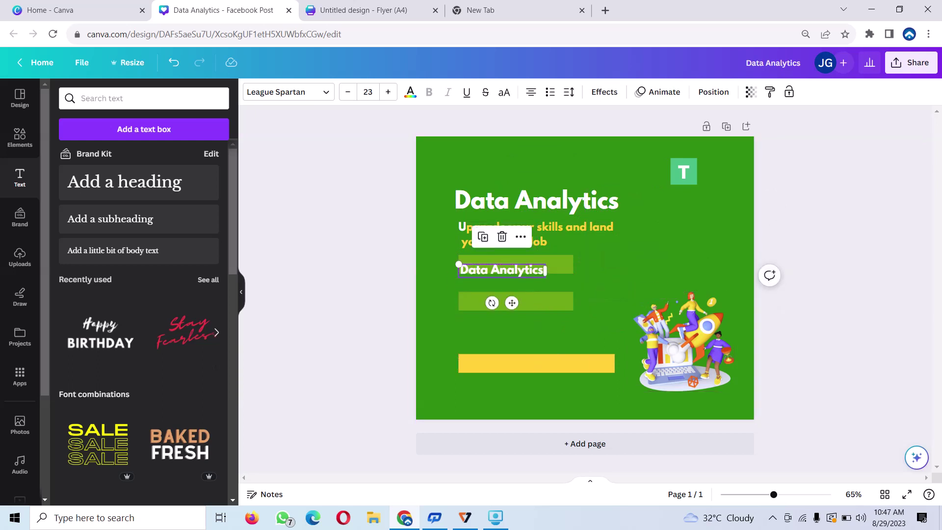
Switch the bar text to Montserrat Classic, fit its box across the bar and clear the placeholder.
click(288, 92)
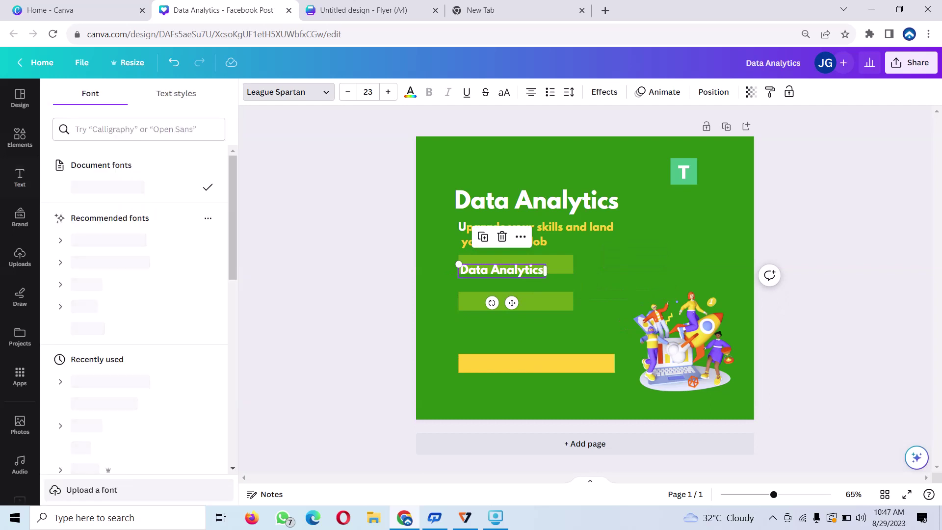
click(110, 283)
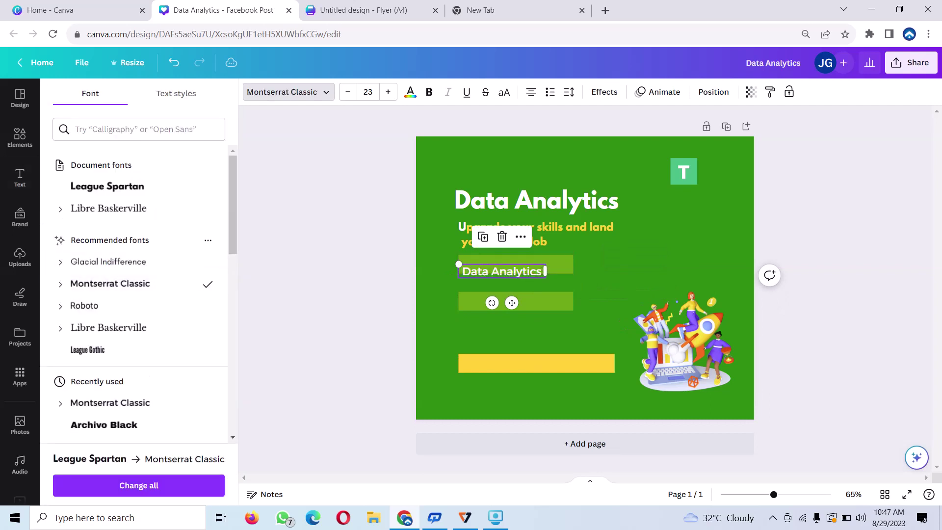
drag(459, 264, 477, 268)
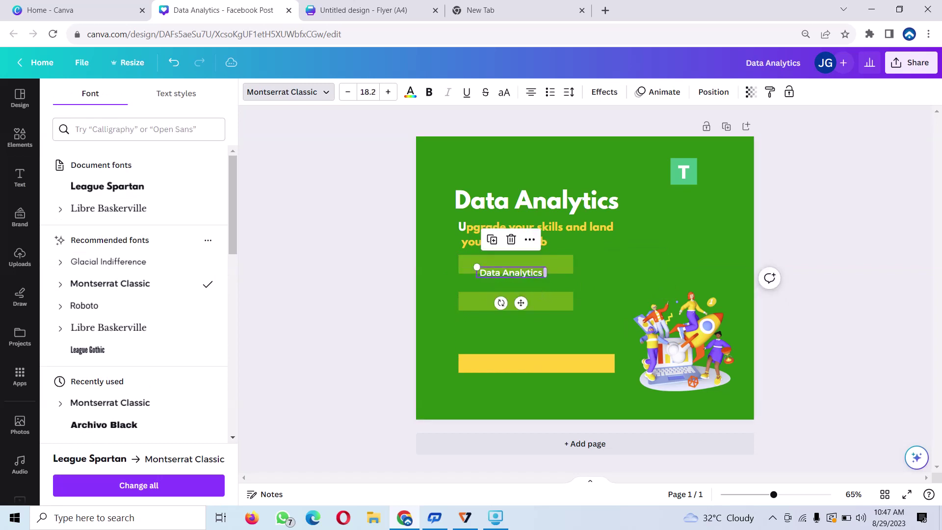
drag(546, 272, 646, 273)
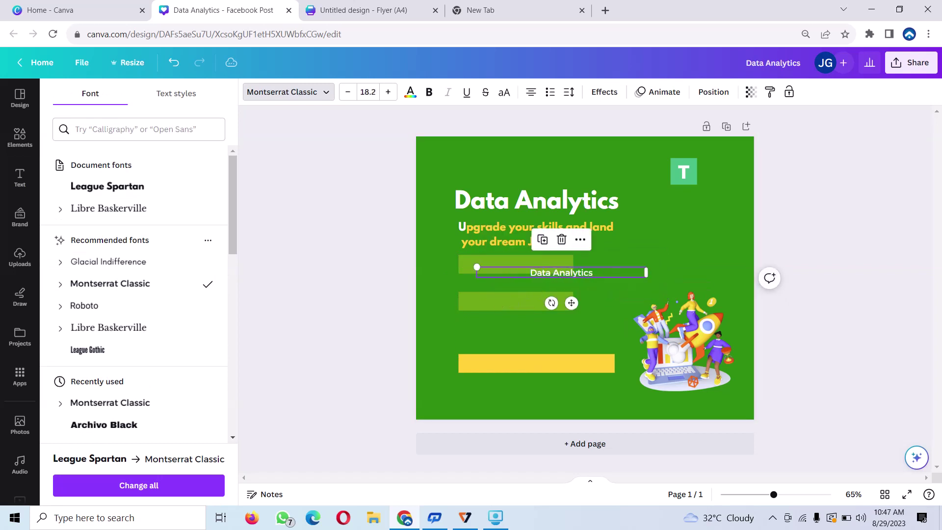
double_click(561, 272)
key(BackSpace)
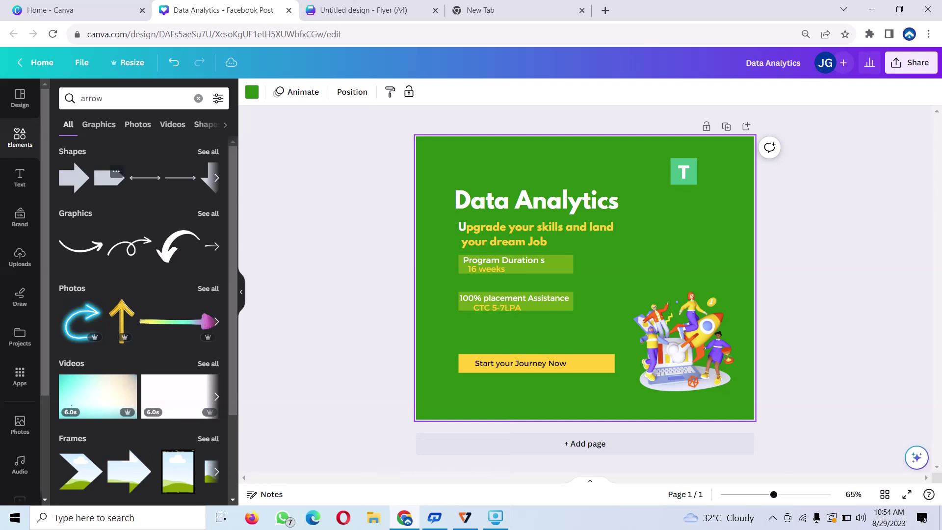
Add a yellow arrow shape from the 'arrow' search and shrink it to 23 × 23.
click(74, 178)
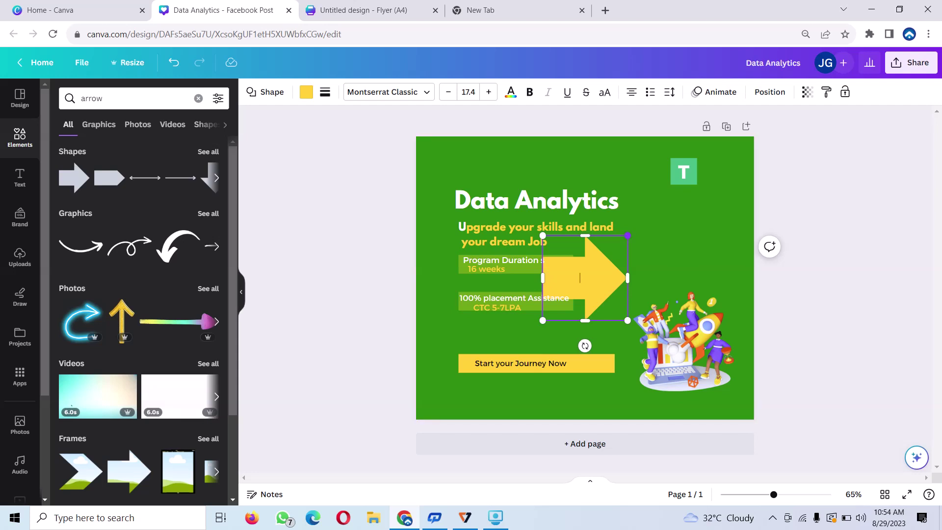
drag(627, 236, 543, 320)
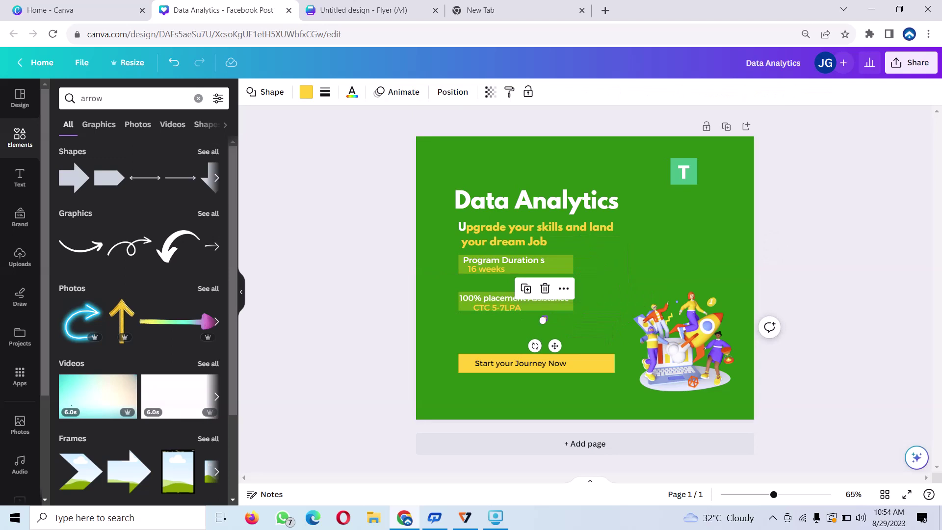
Make the tiny arrow black and place it at the right end of the yellow button.
click(306, 92)
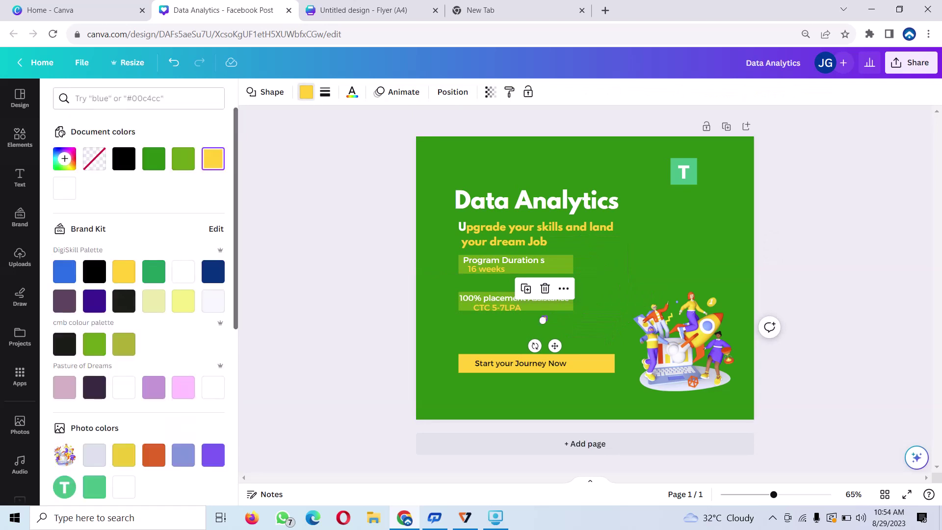
click(124, 159)
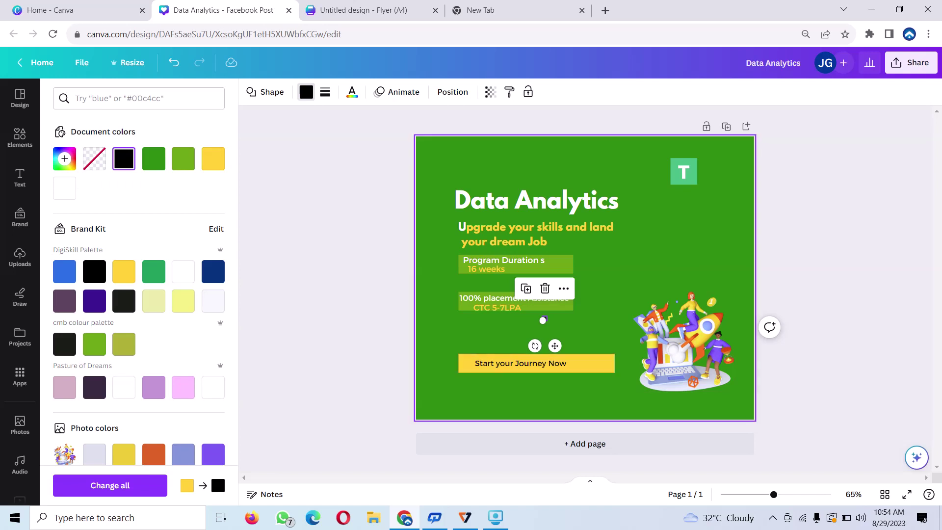
drag(543, 320, 595, 364)
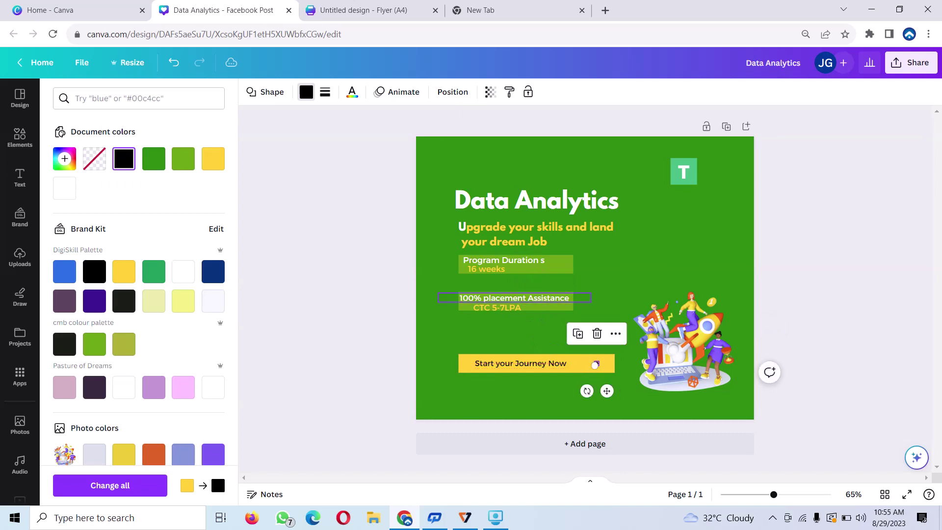
key(Escape)
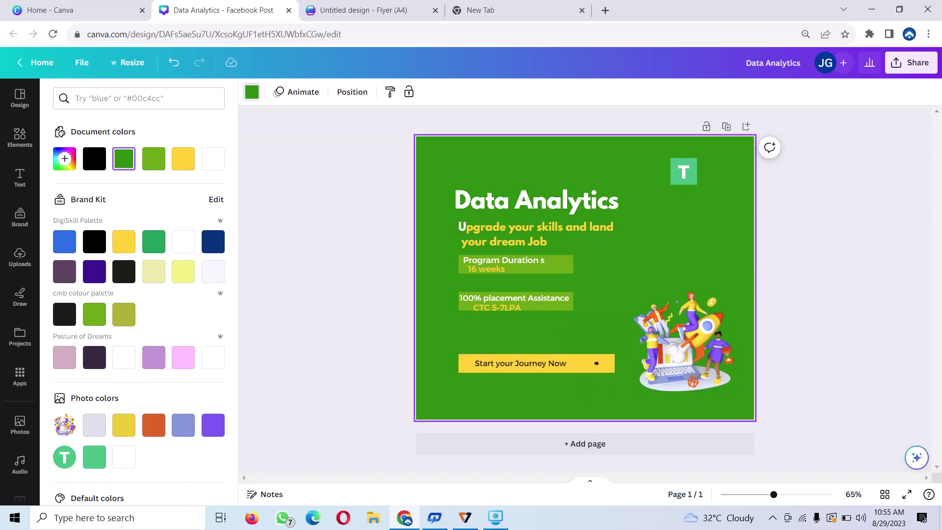
click(597, 363)
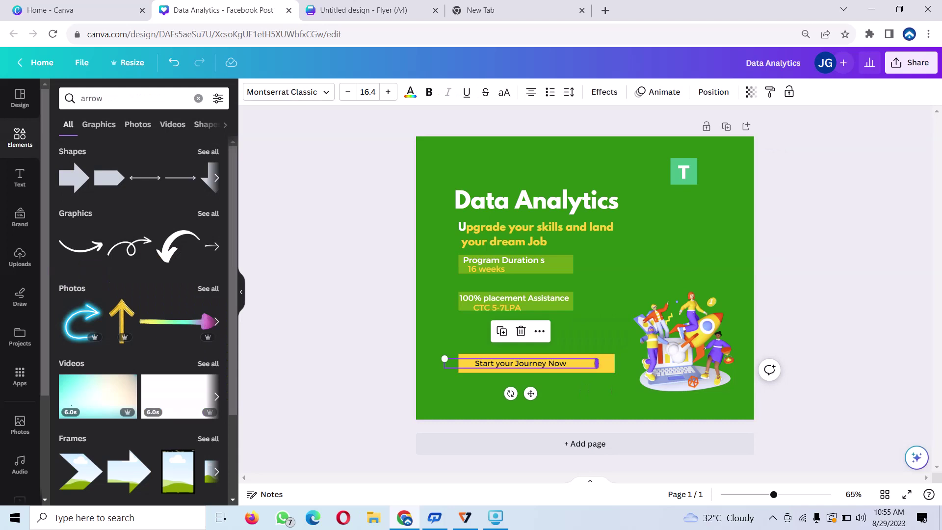
Narrow the 'Start your Journey Now' text and set it inside the yellow button, shortened to fit.
drag(597, 363, 568, 363)
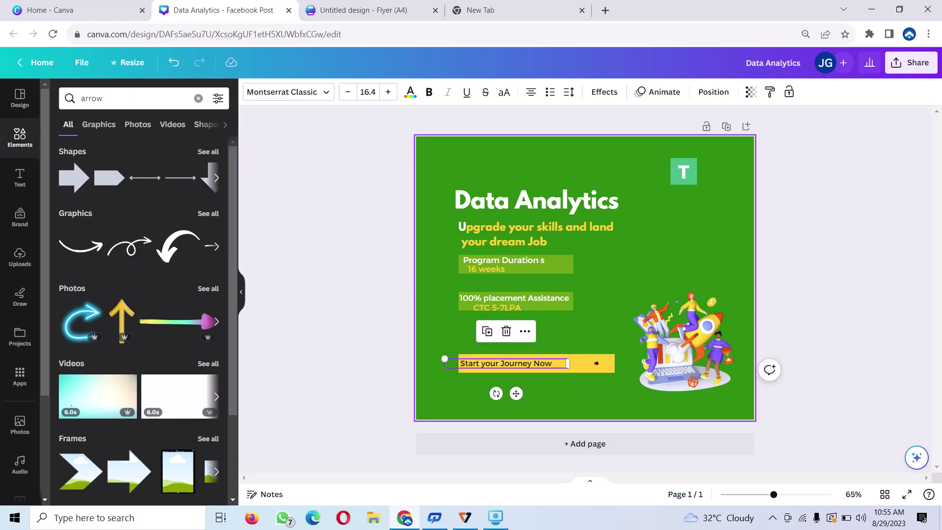
drag(516, 393, 543, 391)
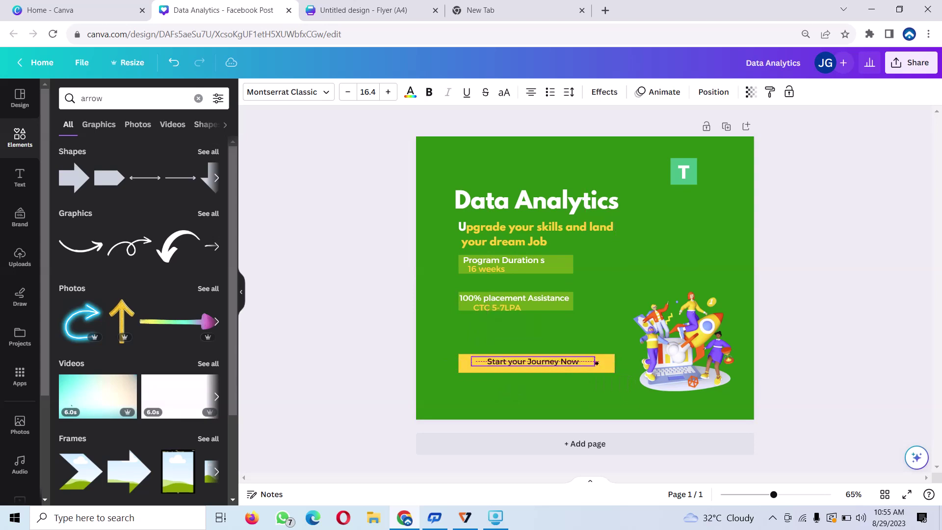
mouse_move(596, 362)
mouse_down()
mouse_move(573, 363)
mouse_move(585, 363)
mouse_up()
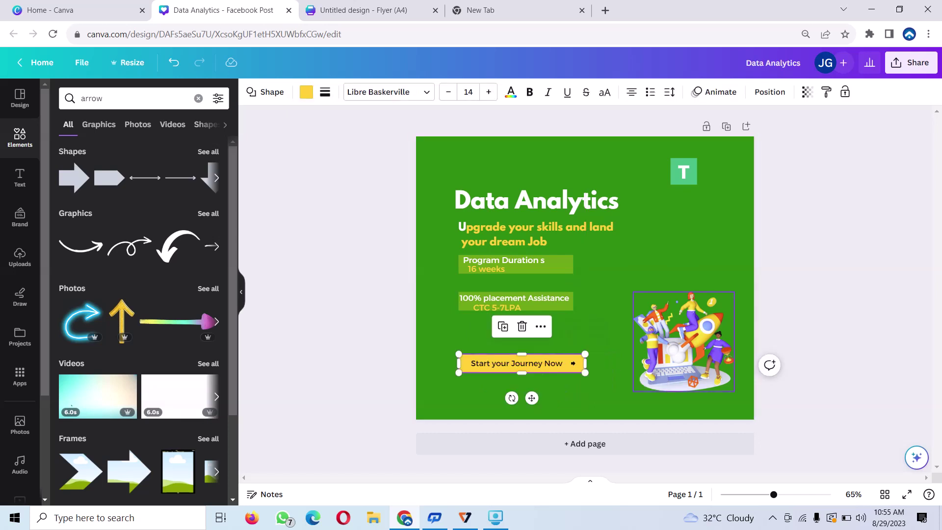
click(770, 362)
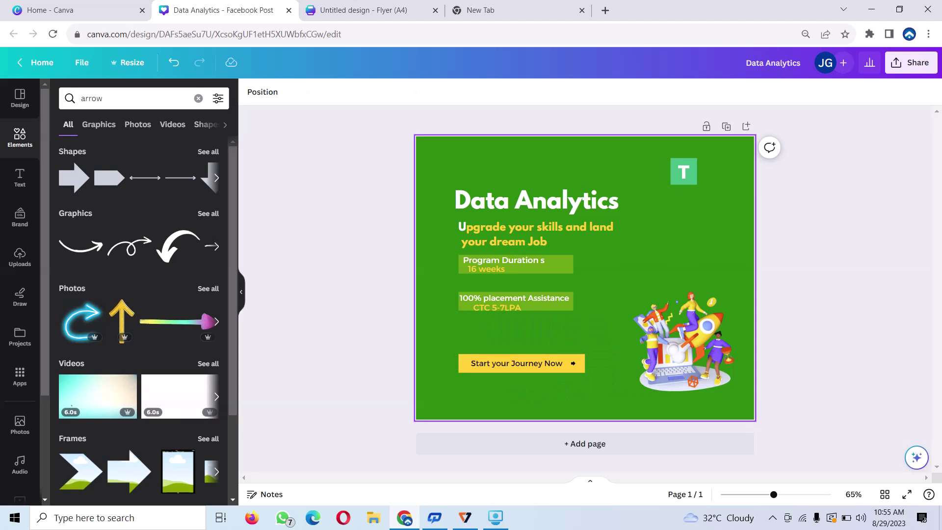
Shrink the T logo slightly and move a 'Program Duration' text copy beside it.
click(683, 171)
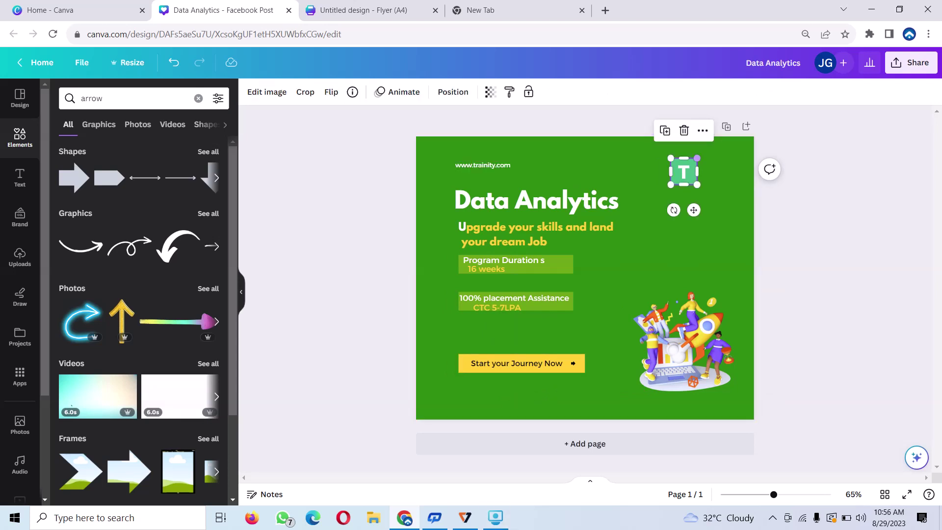
drag(697, 158, 690, 165)
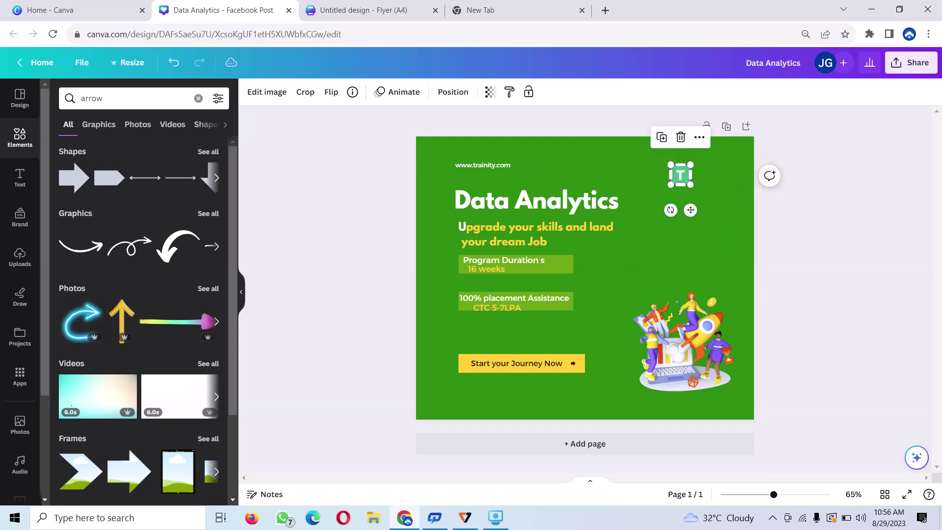
key(Escape)
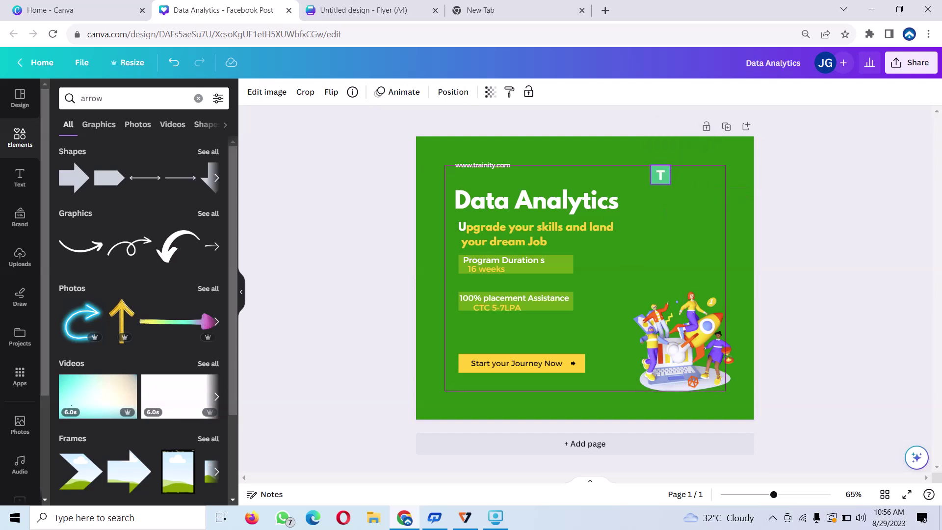
click(660, 175)
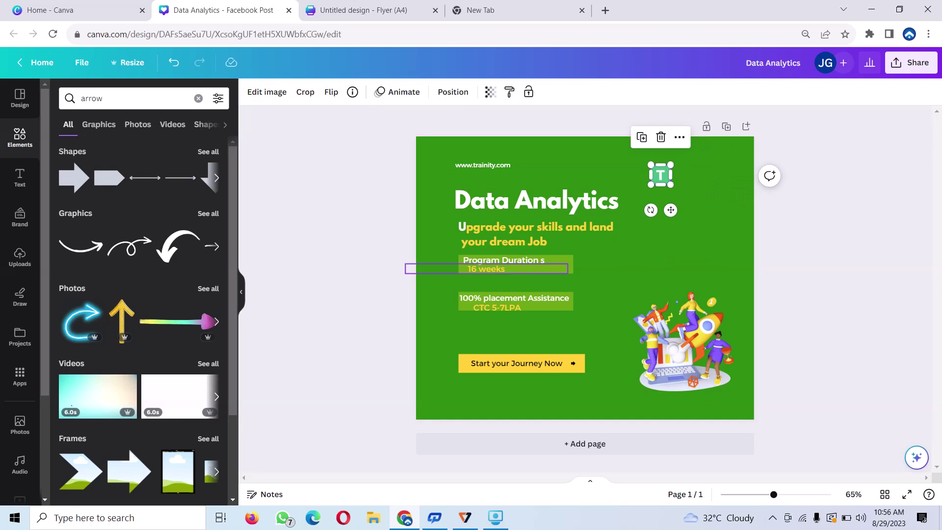
drag(486, 269, 714, 169)
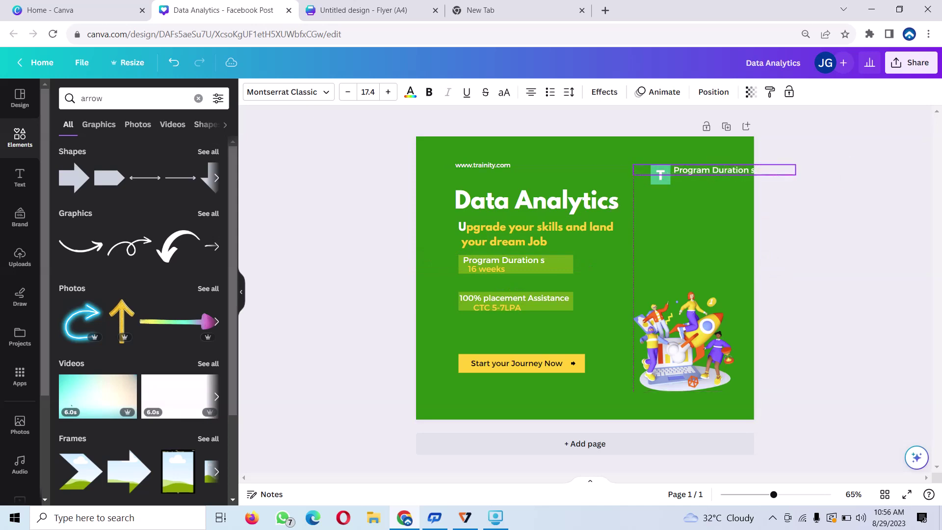